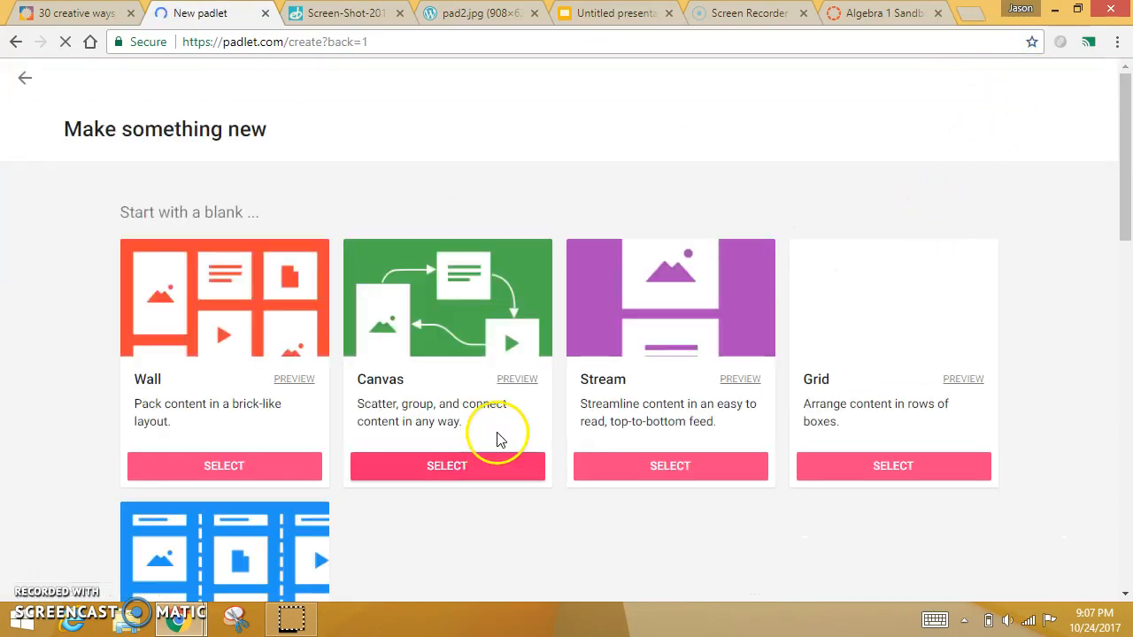
Step: Create a new padlet from the blank Stream layout
scroll(498, 425, down, 1)
scroll(498, 417, down, 1)
scroll(498, 417, up, 1)
scroll(499, 418, down, 1)
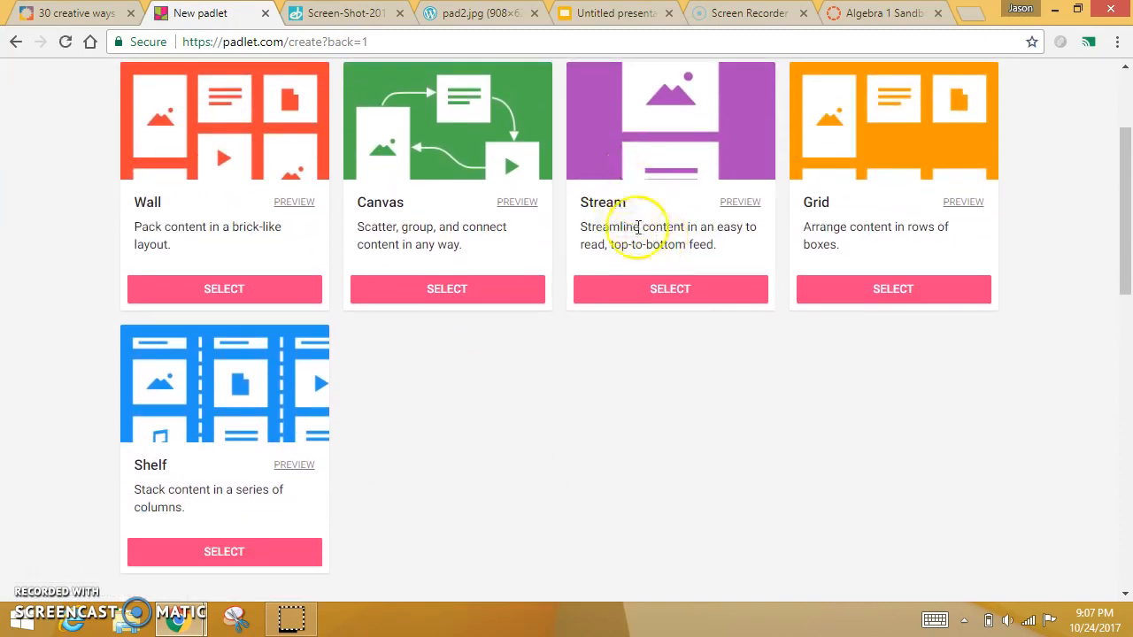
click(655, 292)
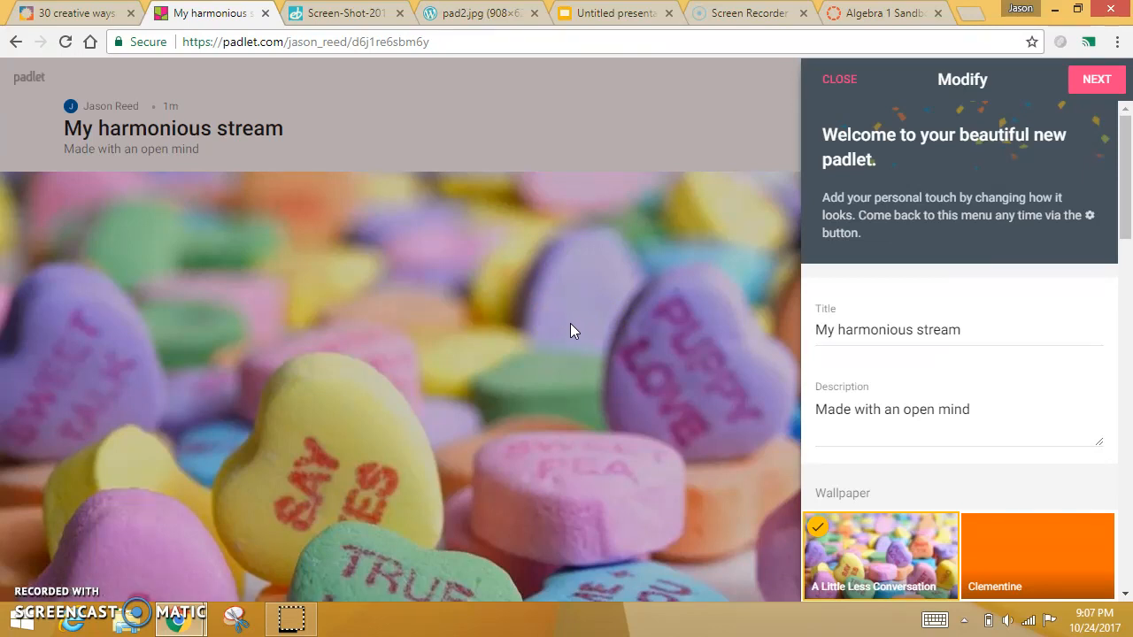
Step: Replace the padlet's title with "Student Questions"
click(875, 329)
drag(964, 330, 765, 345)
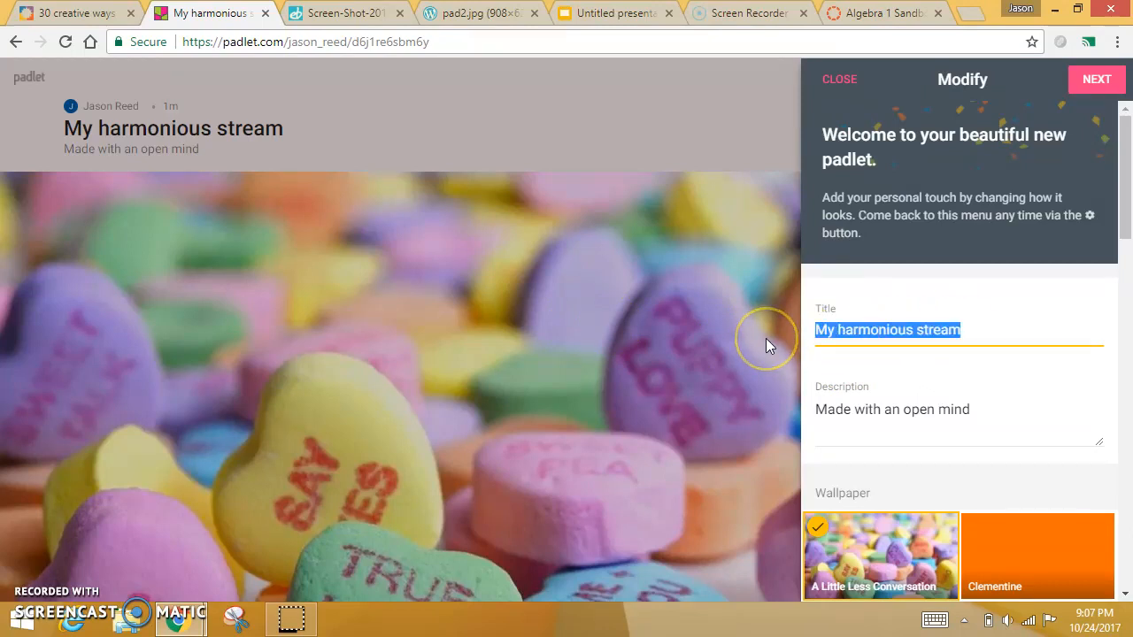
text(Student QUe)
key(BackSpace)
key(BackSpace)
text(uestions)
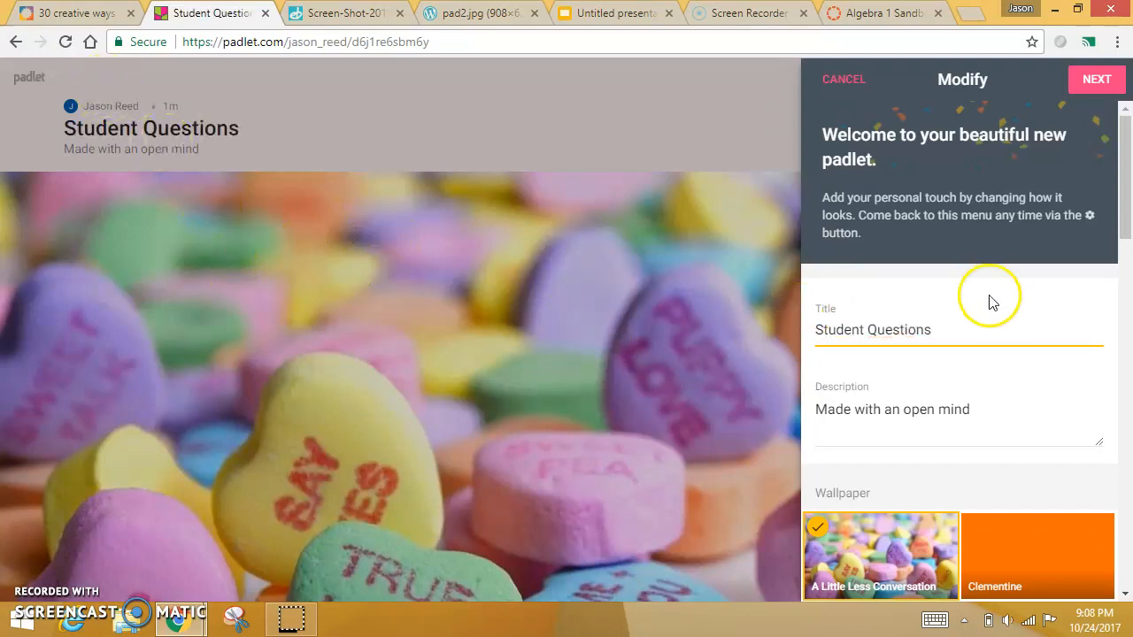
drag(937, 324, 799, 324)
Step: Replace the padlet's description with "post your questions about today's class"
drag(1002, 422, 827, 402)
key(BackSpace)
key(BackSpace)
text(po)
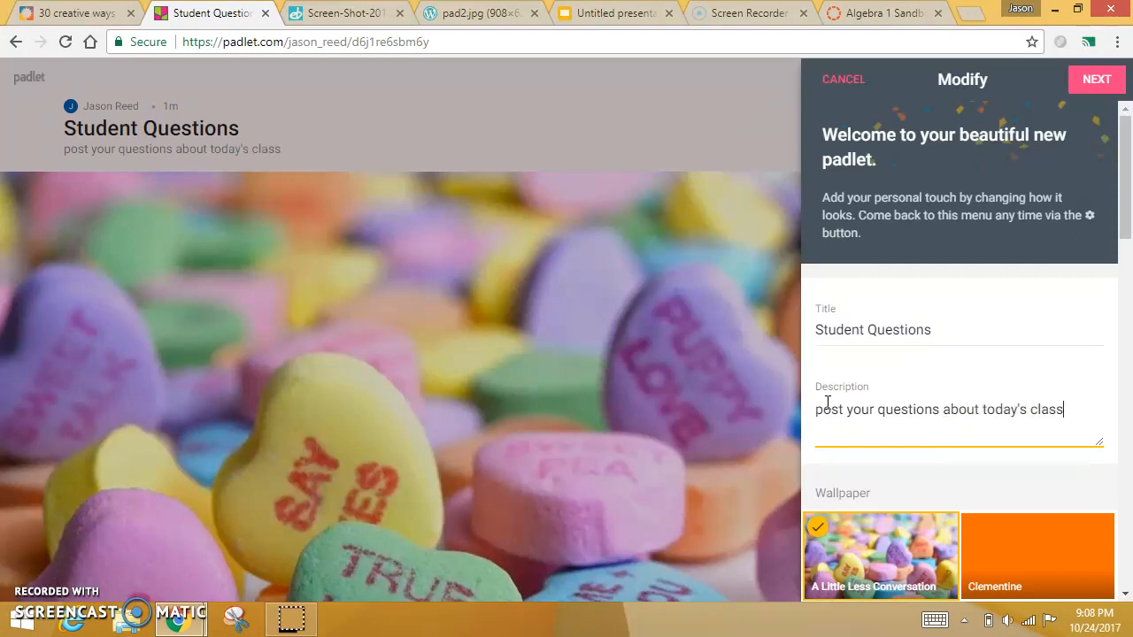
Step: Try the Clementine wallpaper and the Nori wallpaper on the padlet
scroll(868, 487, down, 2)
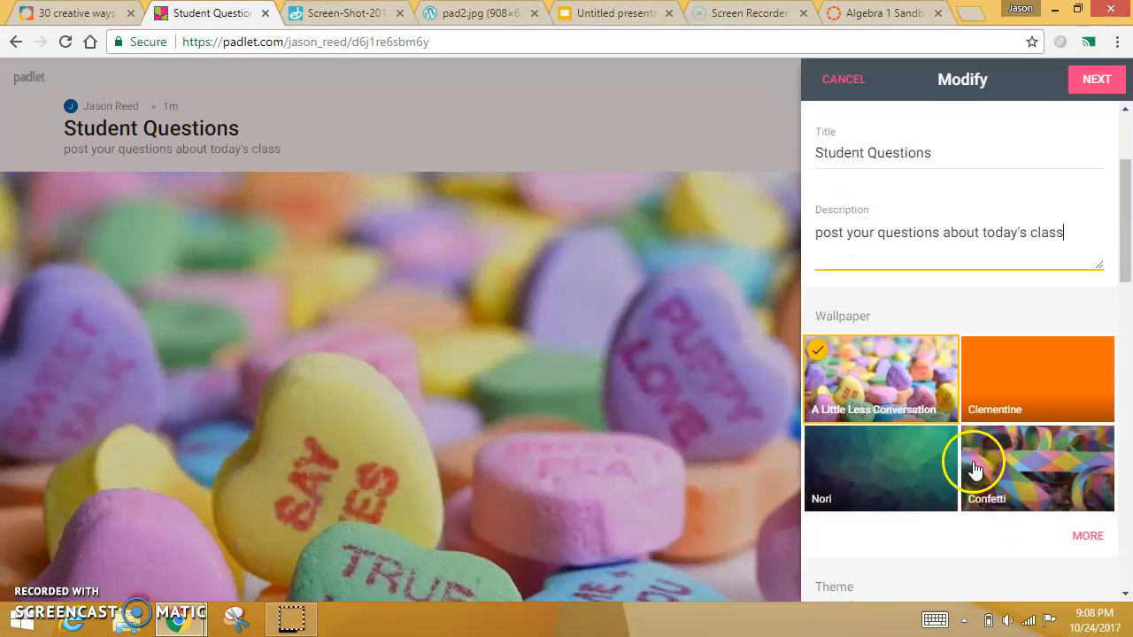
scroll(890, 474, down, 1)
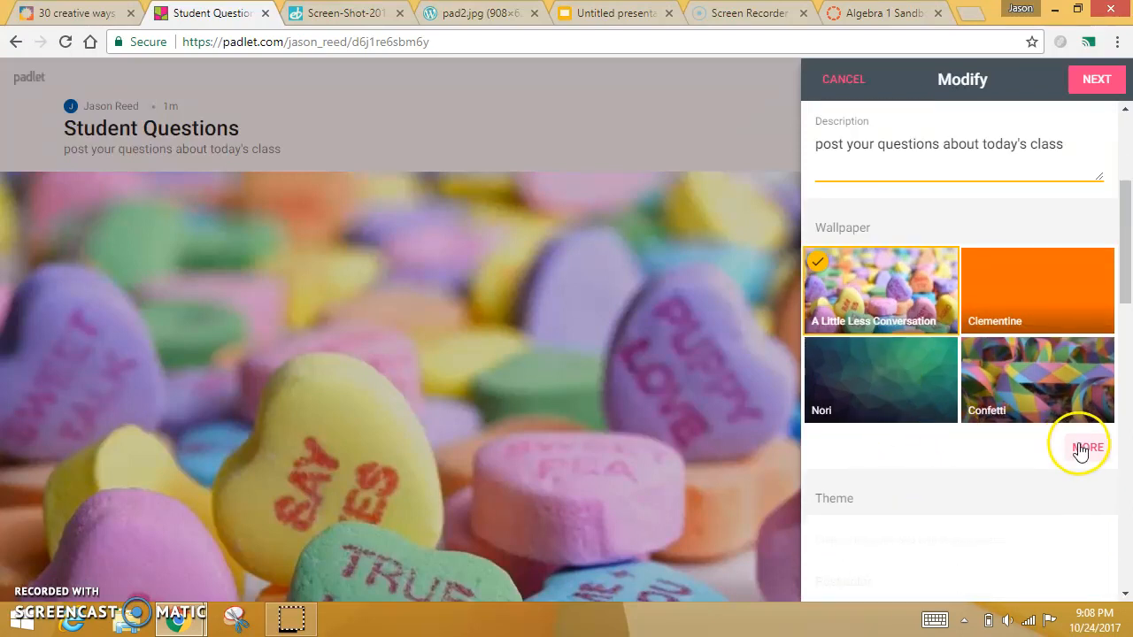
click(1024, 303)
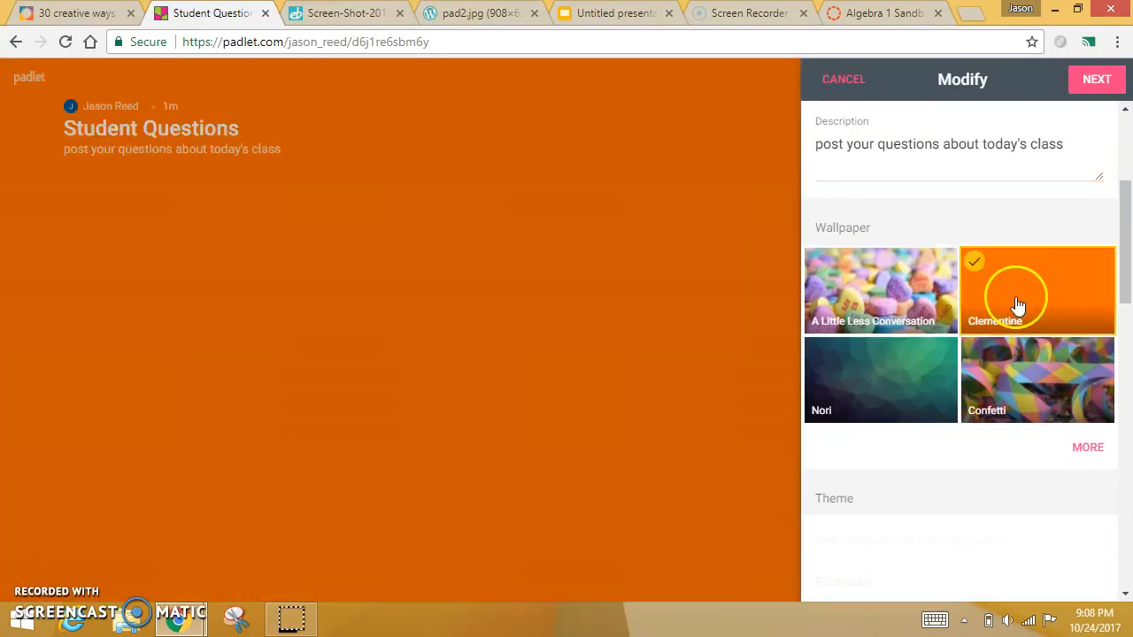
click(892, 375)
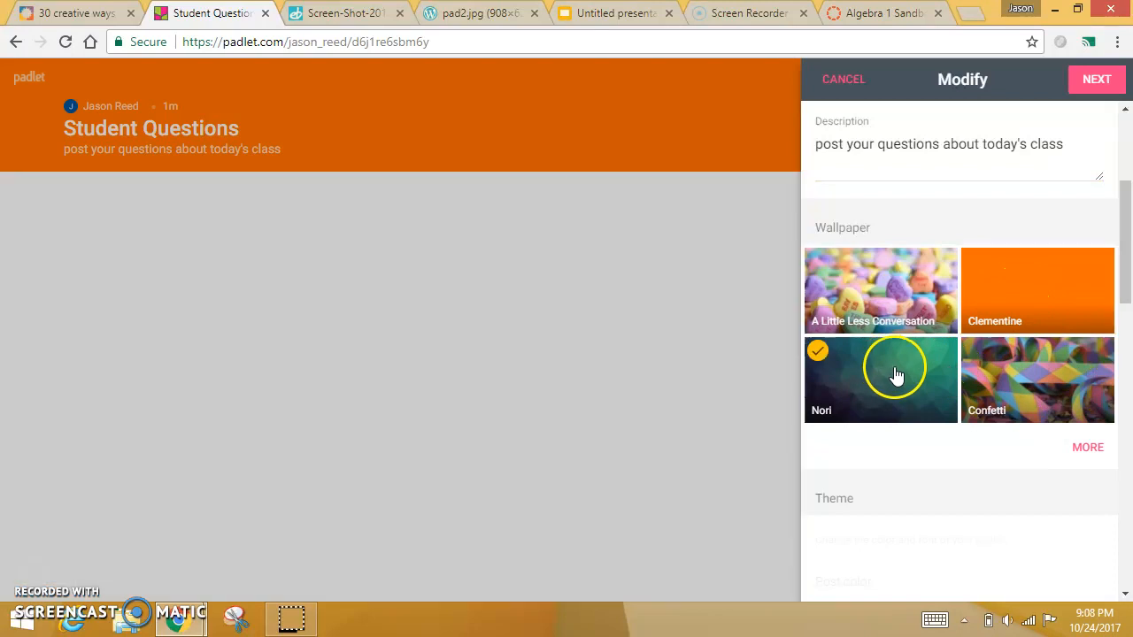
Step: Set the padlet's wallpaper to Thankful from the full gallery and return to the main settings
click(1097, 453)
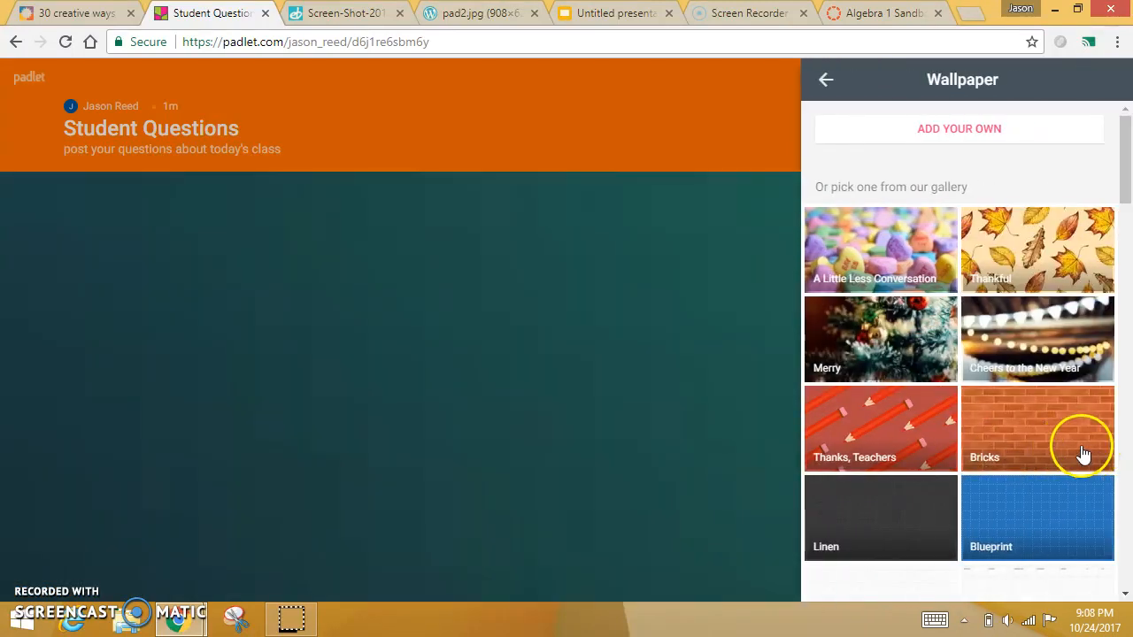
click(1016, 280)
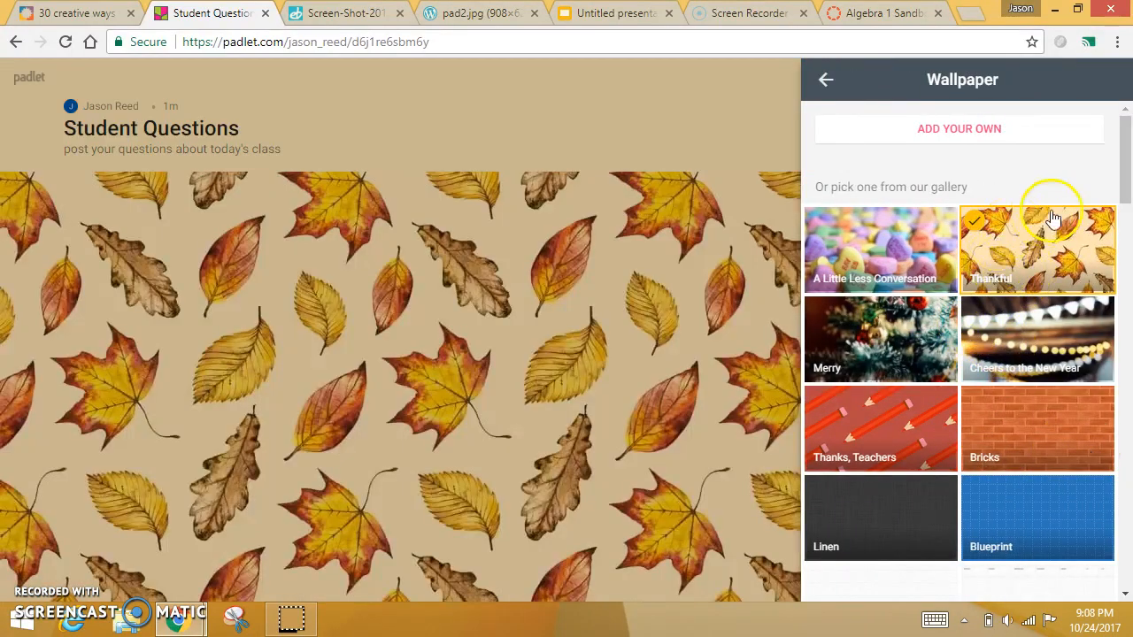
scroll(1047, 321, down, 12)
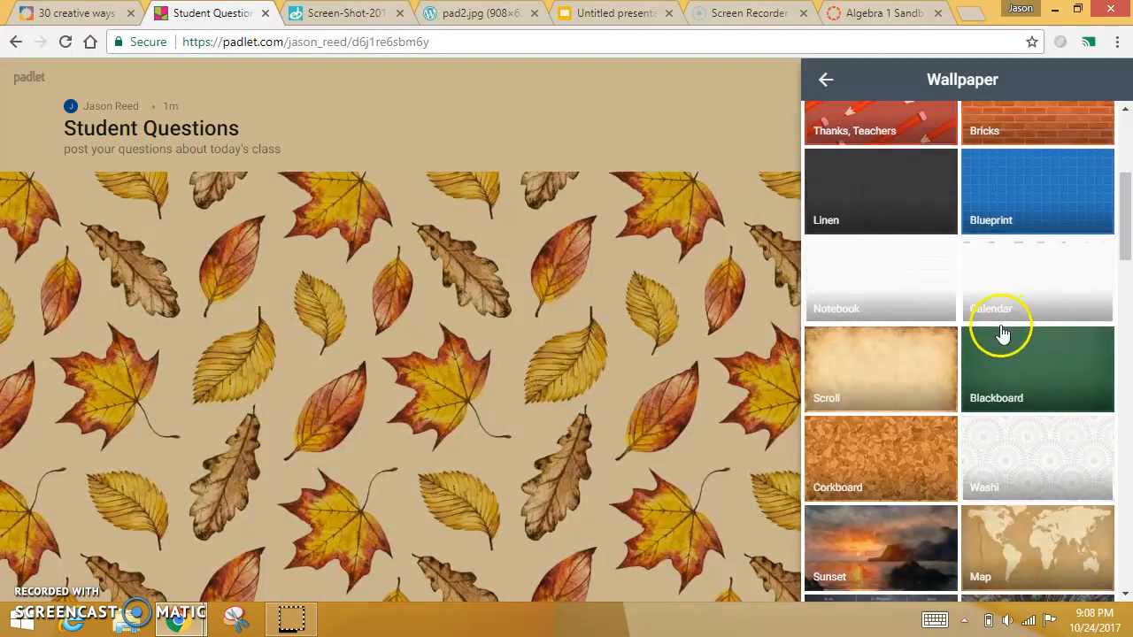
scroll(1005, 345, down, 20)
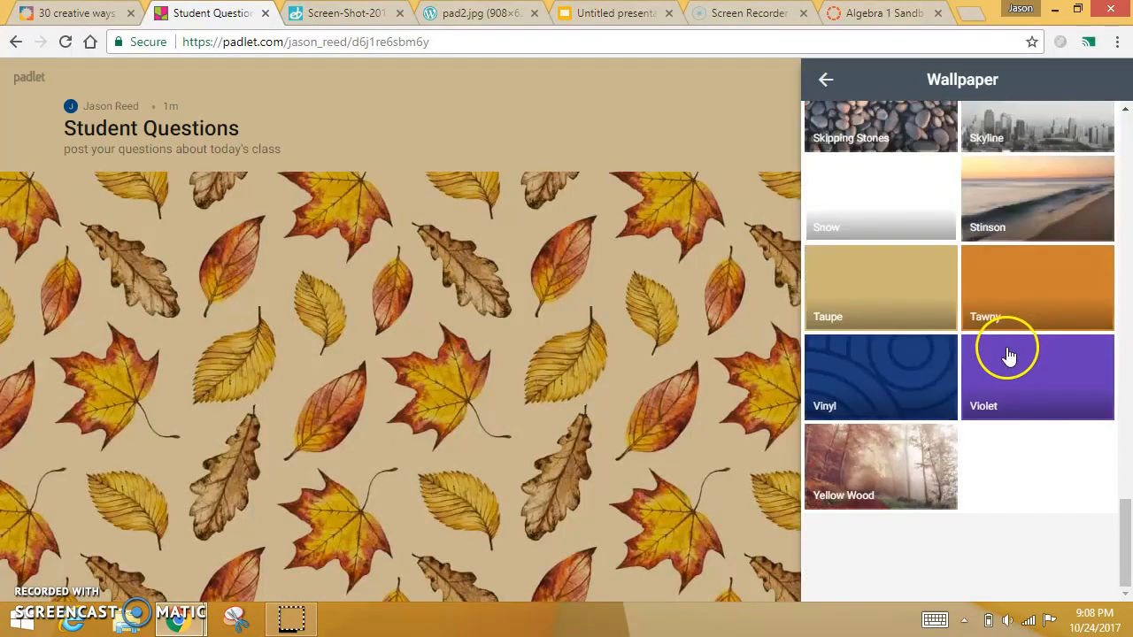
scroll(1004, 358, up, 5)
scroll(1004, 354, up, 10)
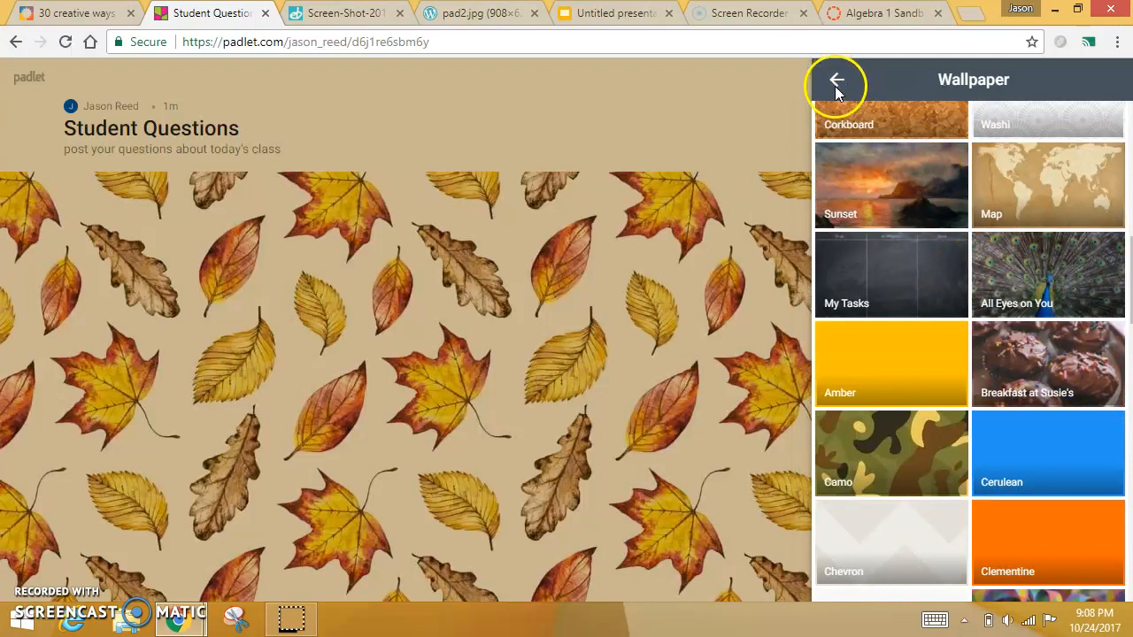
click(828, 81)
scroll(855, 215, up, 4)
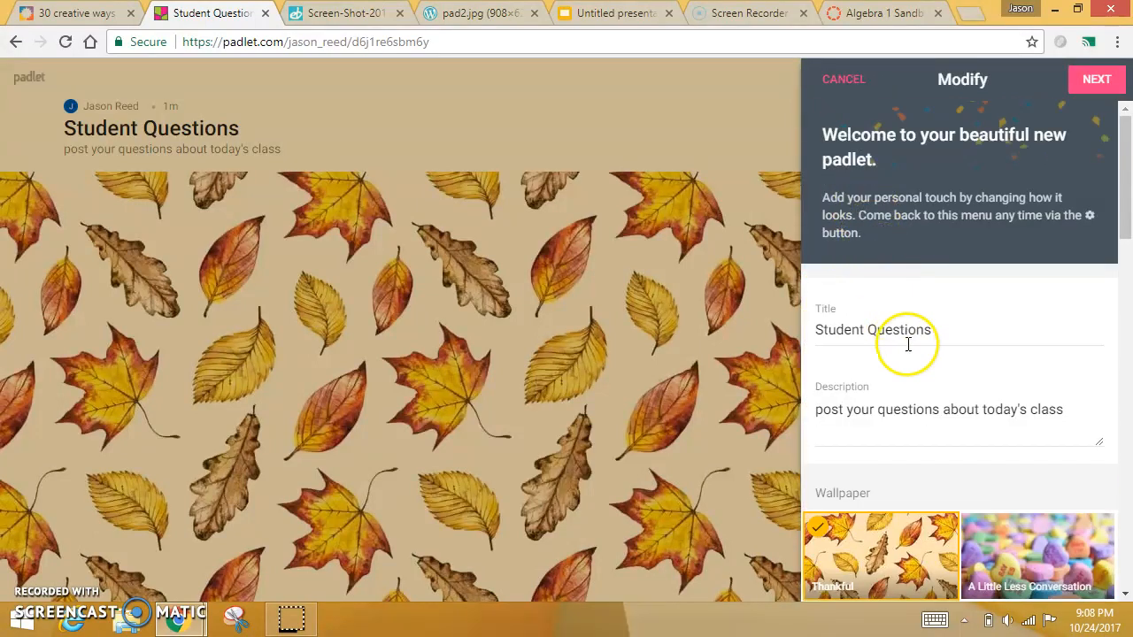
Step: Choose the orange sun-shaped icon as the padlet's symbol
scroll(885, 363, down, 5)
scroll(914, 372, down, 3)
scroll(881, 389, down, 4)
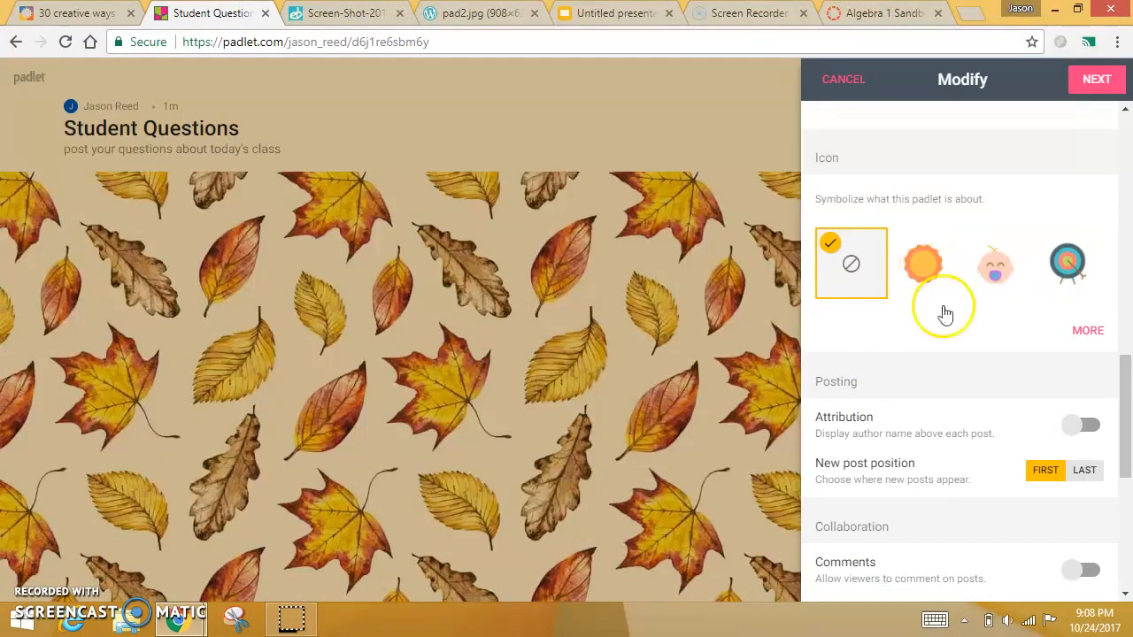
click(937, 292)
Step: Turn on Attribution to display author names above posts, and continue to the privacy settings
scroll(989, 386, down, 2)
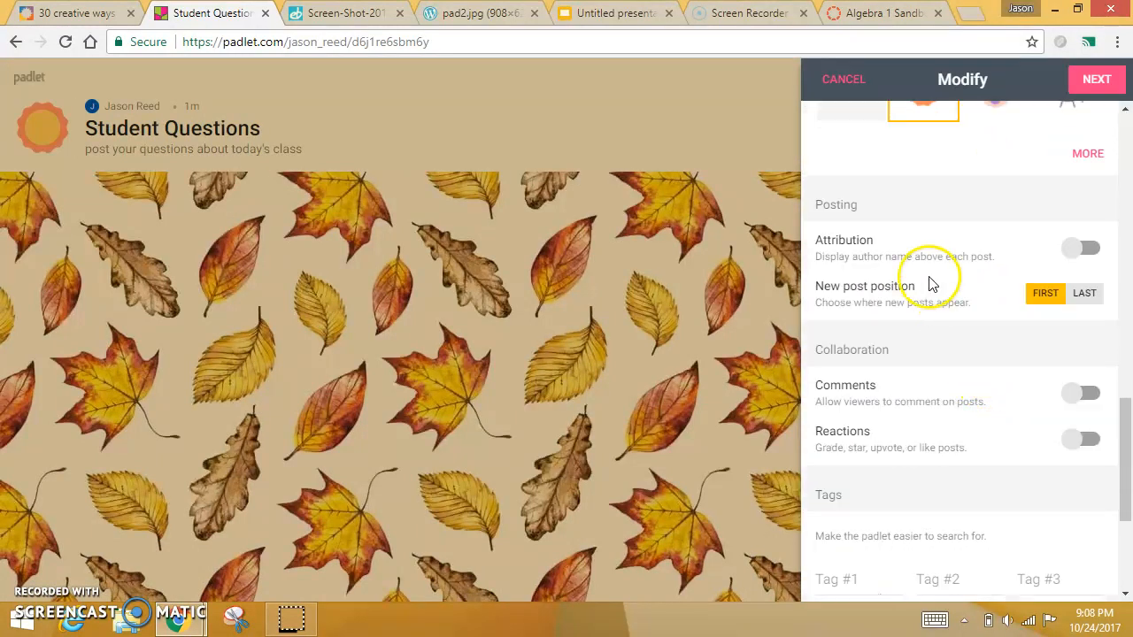
click(1080, 255)
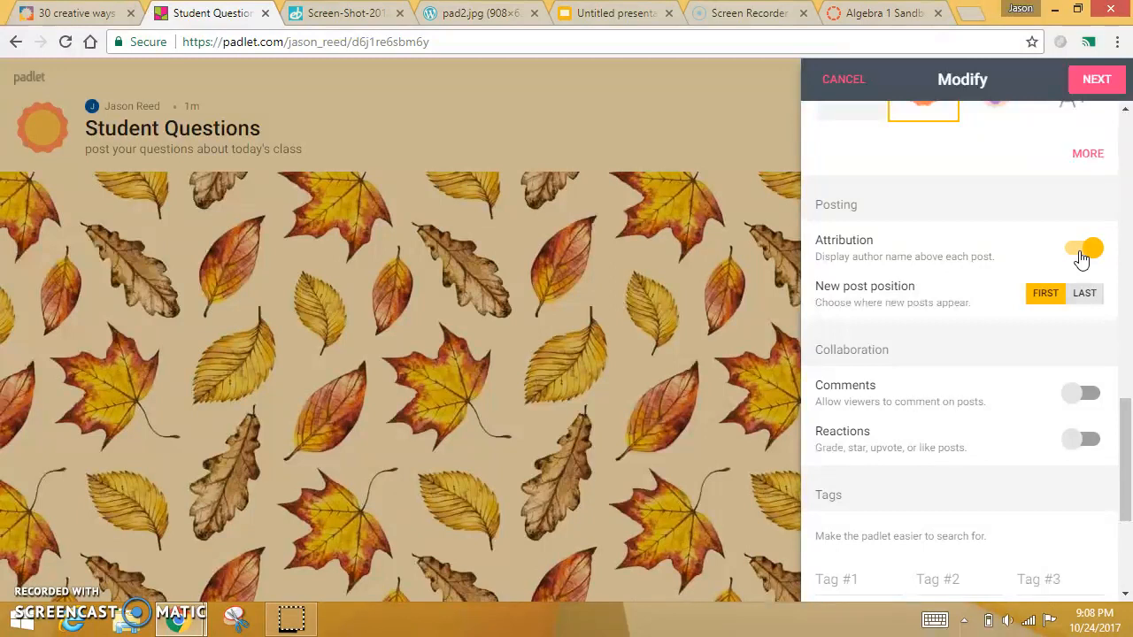
scroll(936, 376, down, 2)
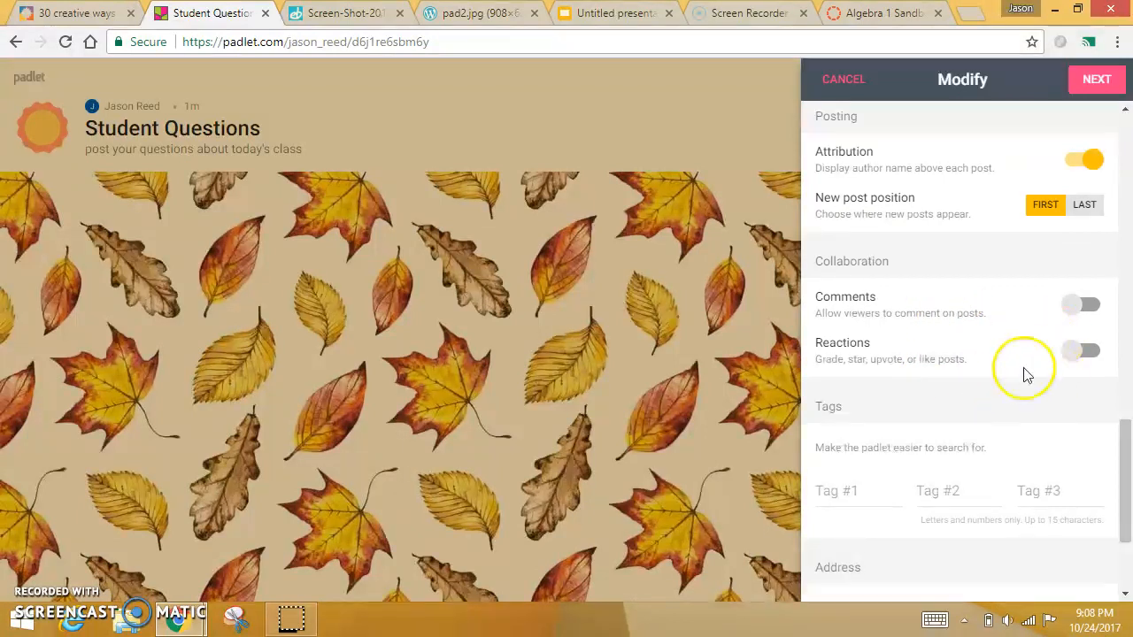
scroll(1047, 376, down, 1)
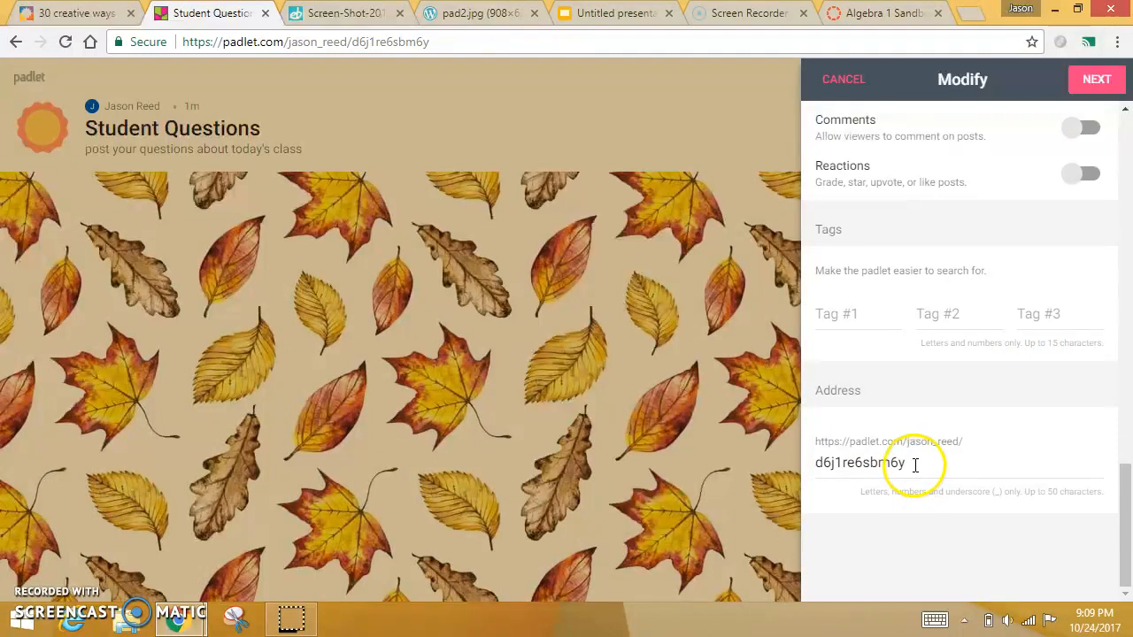
scroll(914, 463, up, 4)
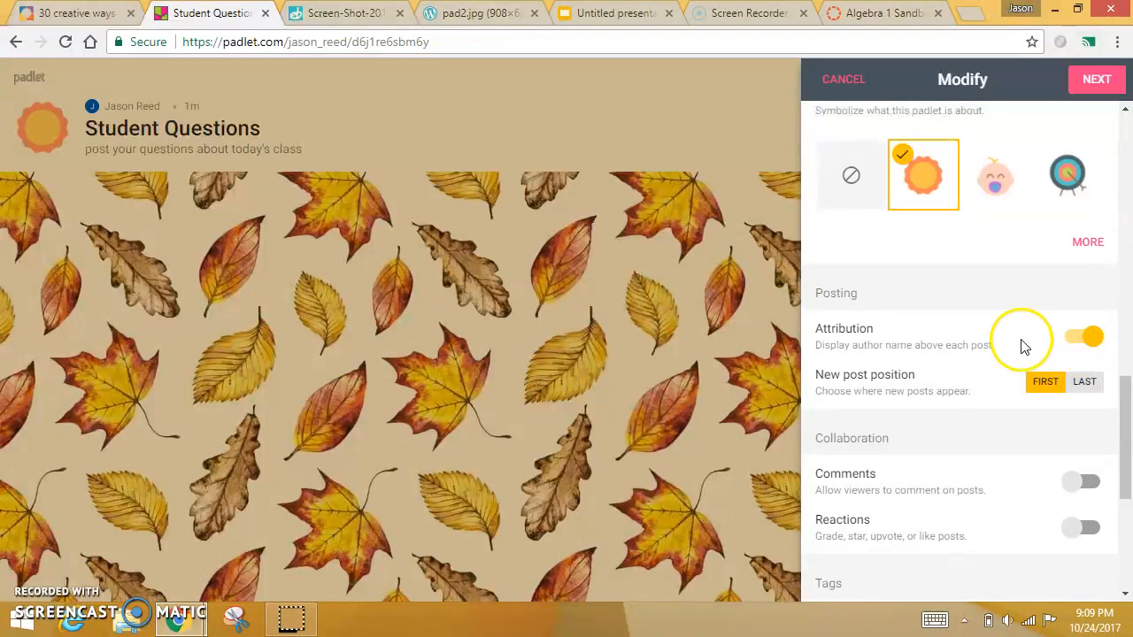
drag(885, 344, 1001, 357)
click(1096, 79)
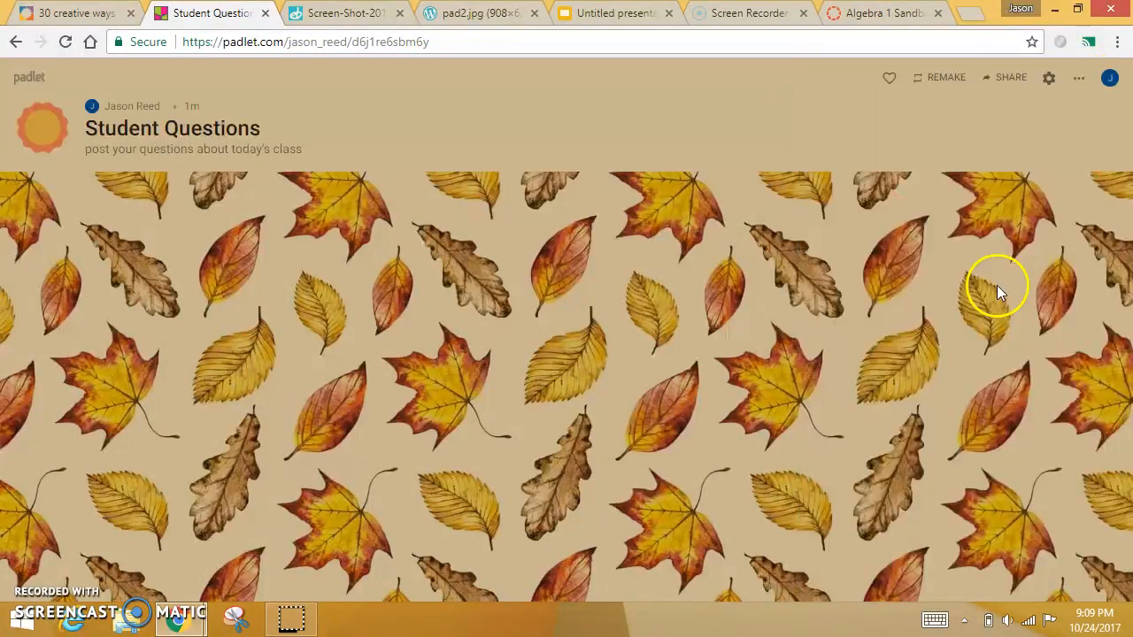
Step: Check the padlet's privacy choices and the permission levels available for those with access
scroll(996, 292, down, 1)
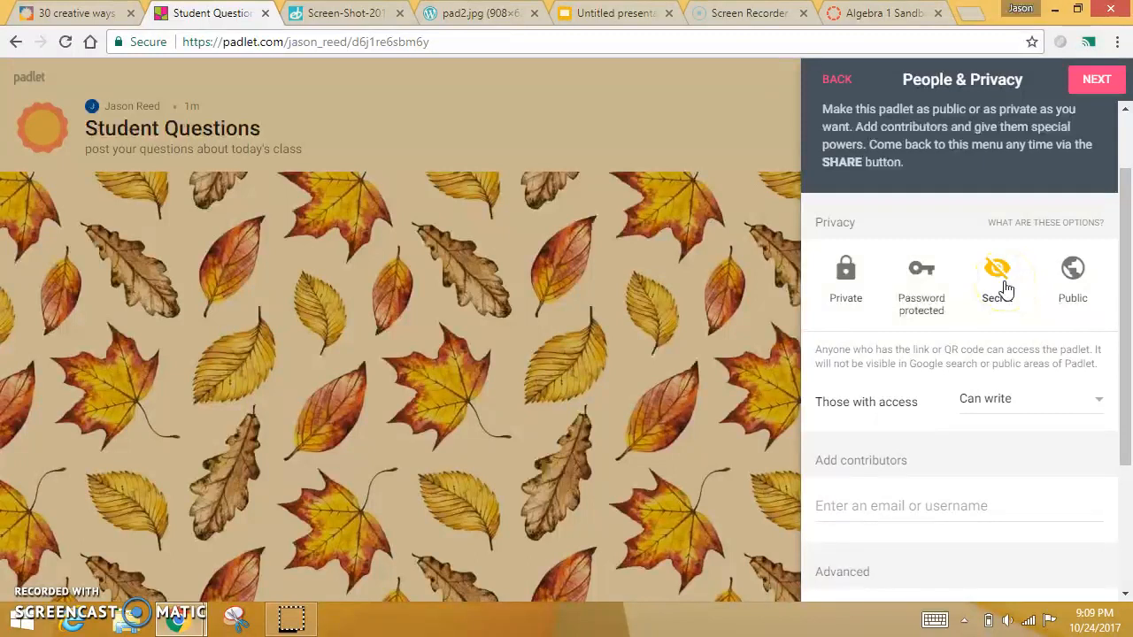
scroll(1002, 291, down, 1)
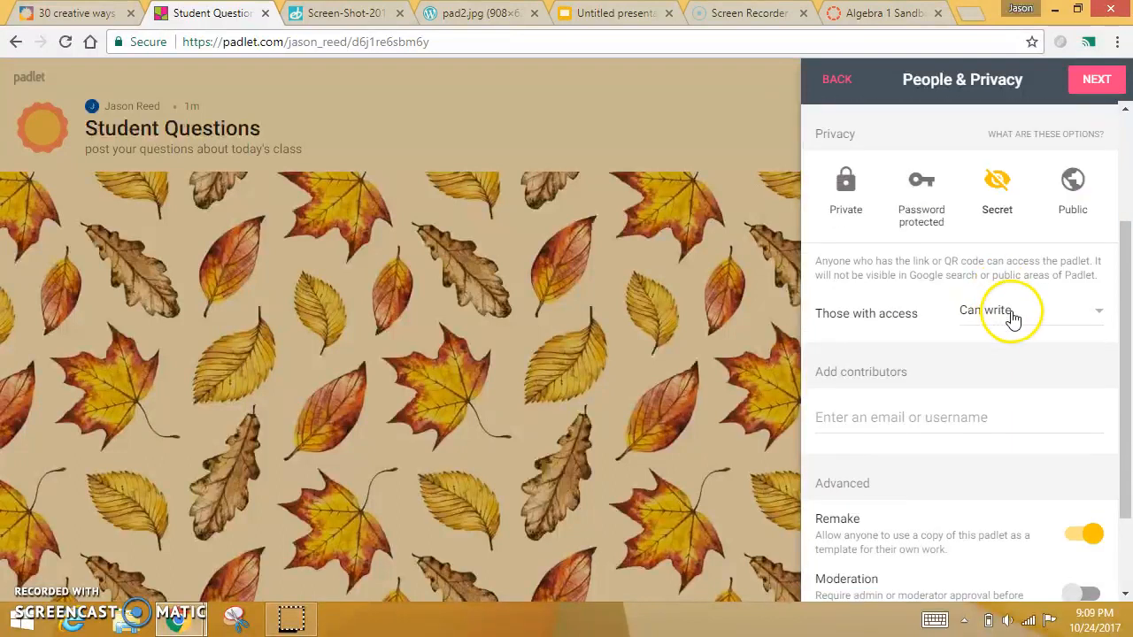
click(1012, 314)
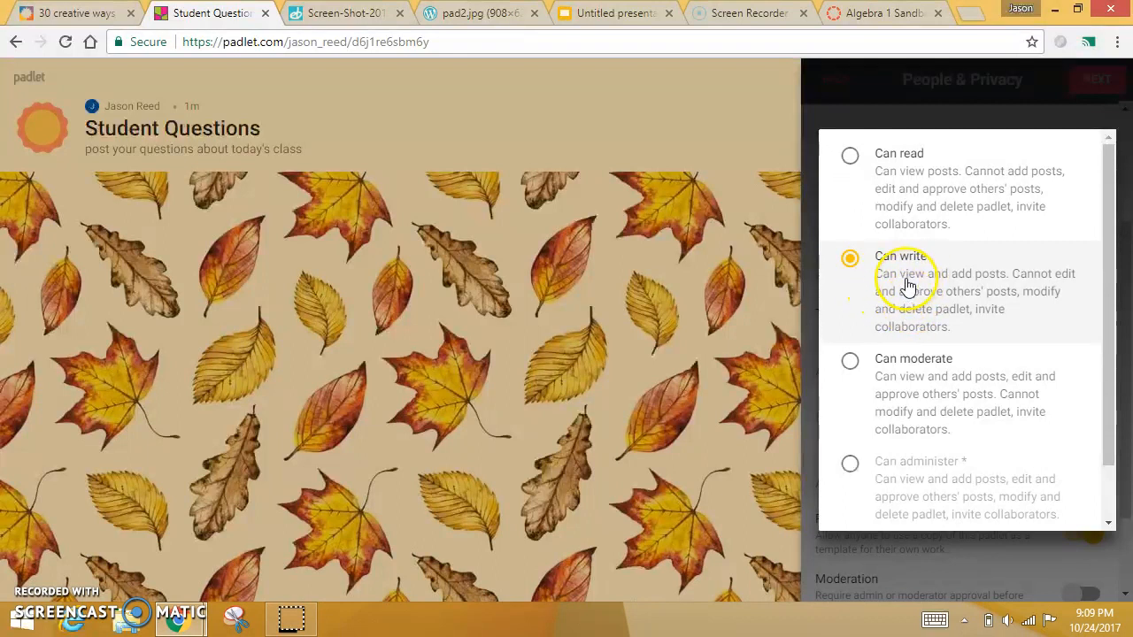
click(955, 557)
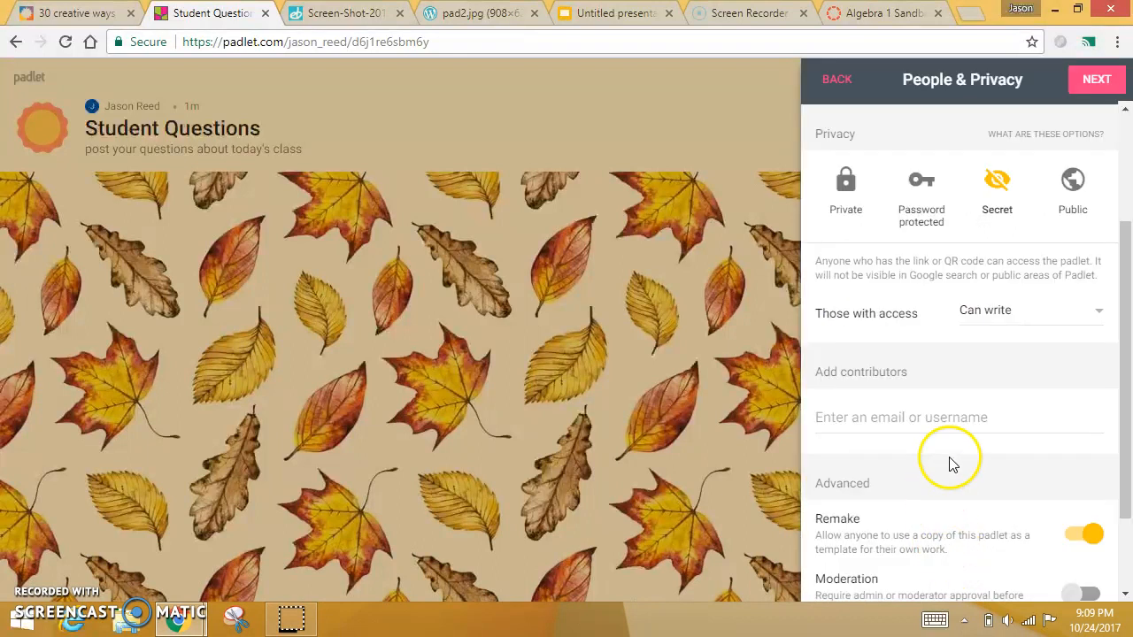
Step: Turn off Remake so the padlet cannot be copied as a template, and finish the setup
scroll(951, 465, down, 1)
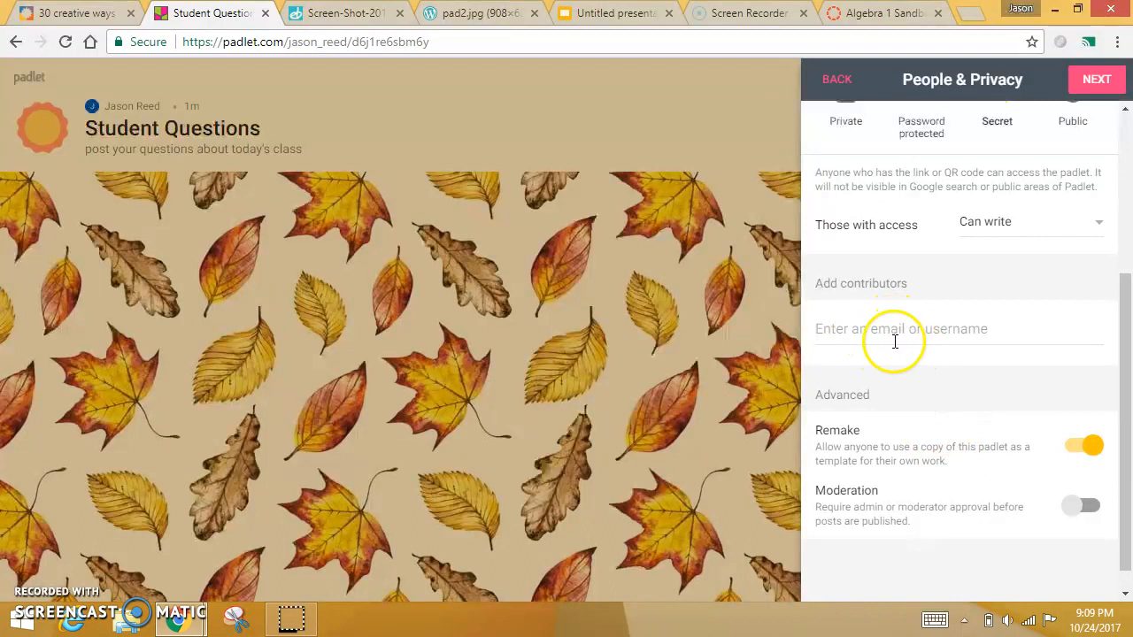
scroll(930, 359, down, 1)
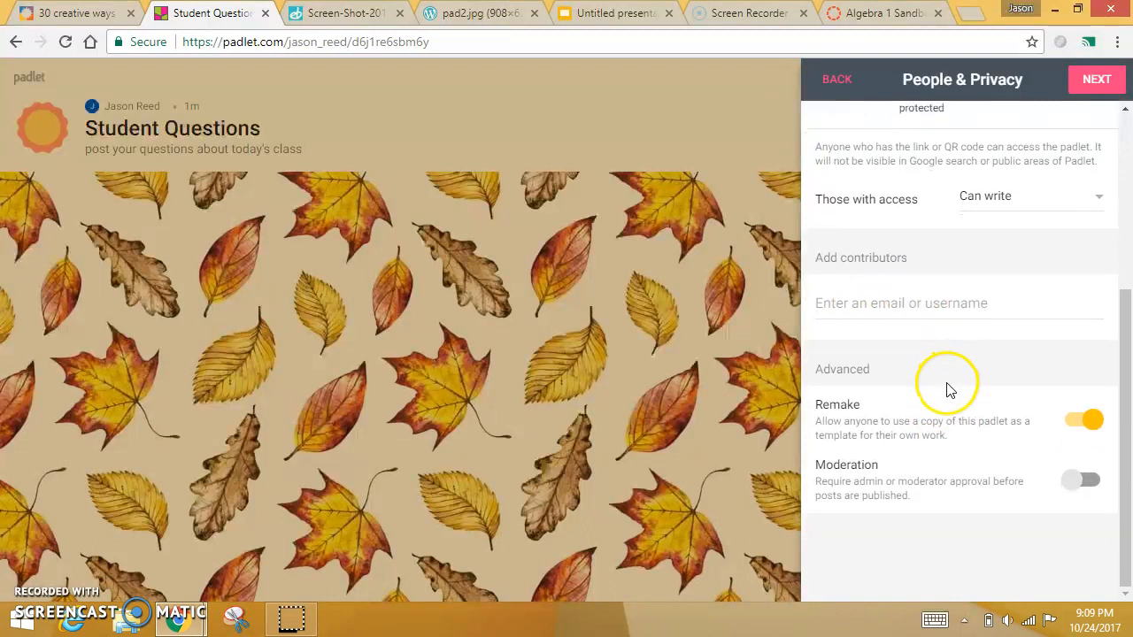
click(1082, 425)
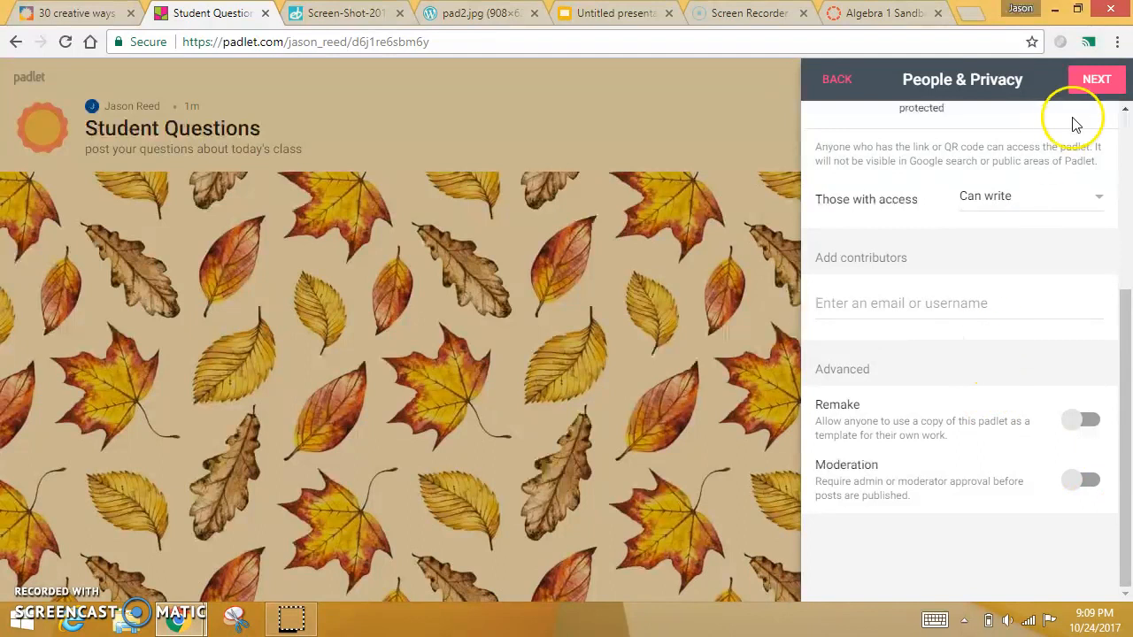
click(1100, 81)
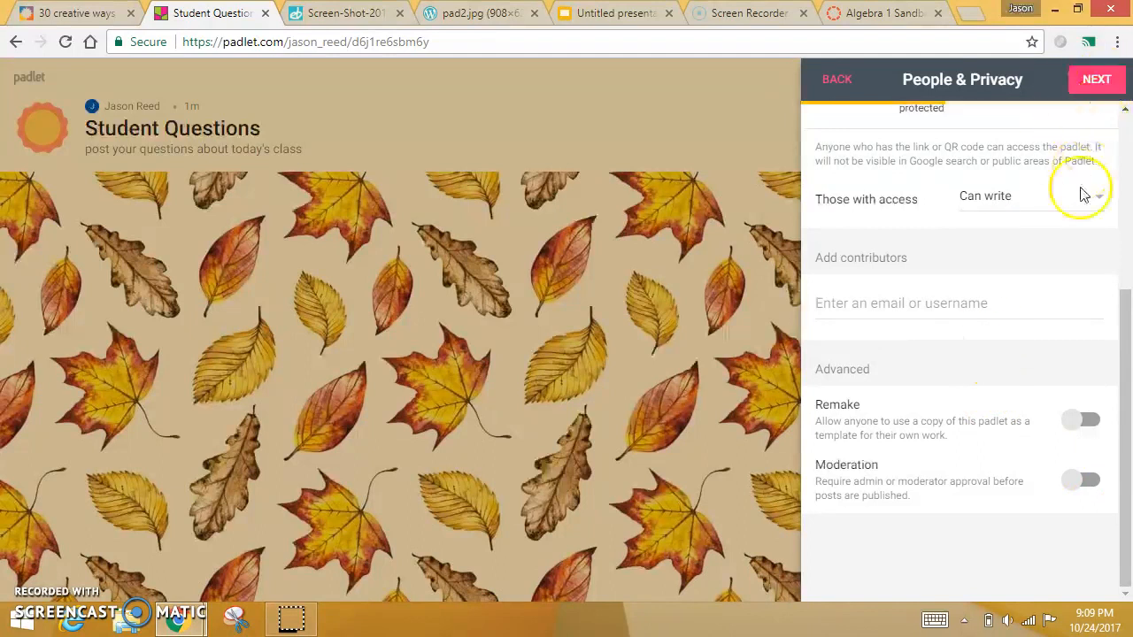
click(968, 310)
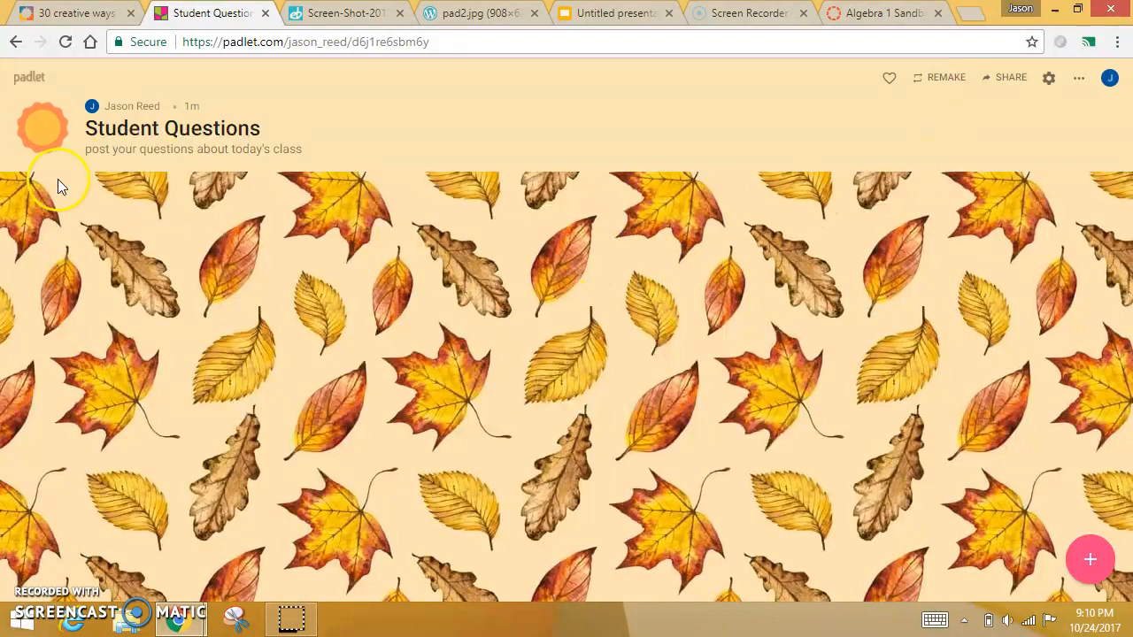
Step: Copy the link to the Student Questions padlet from its sharing options
click(1004, 83)
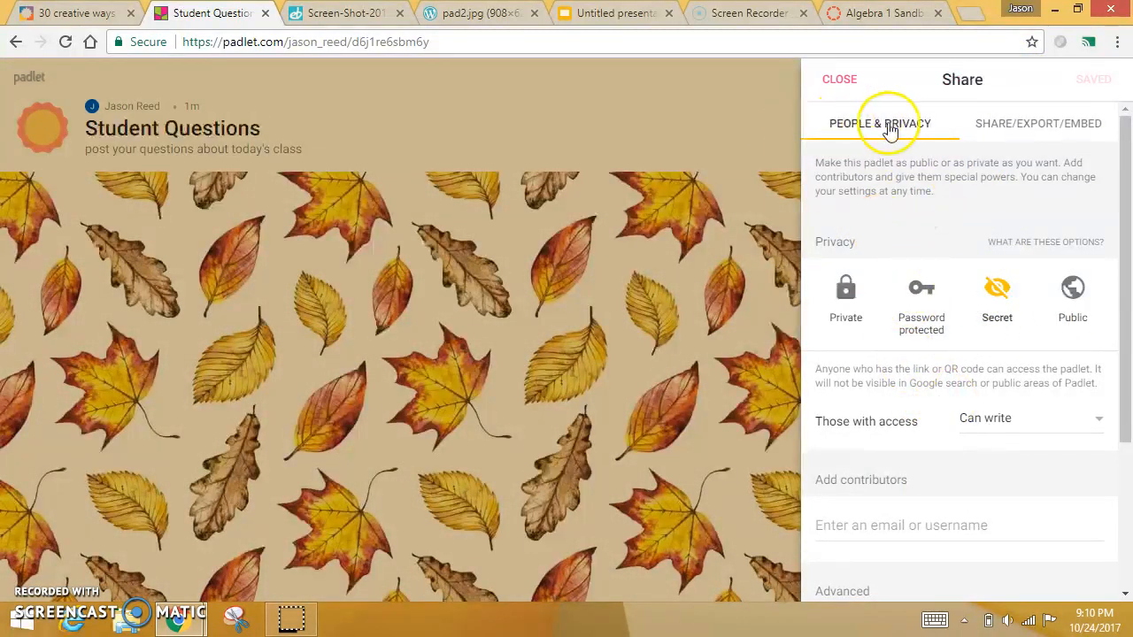
click(1015, 128)
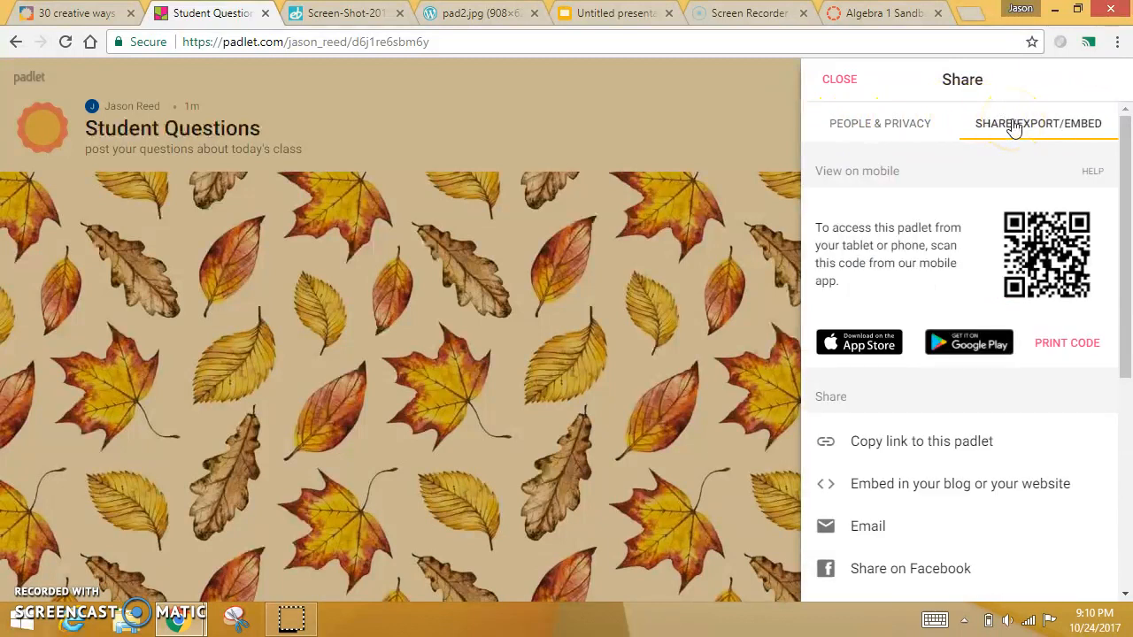
click(957, 454)
Step: In the Canvas Algebra 1 course, start an External URL item in Unit 1: Linear Functions!!! using the copied padlet link
click(885, 12)
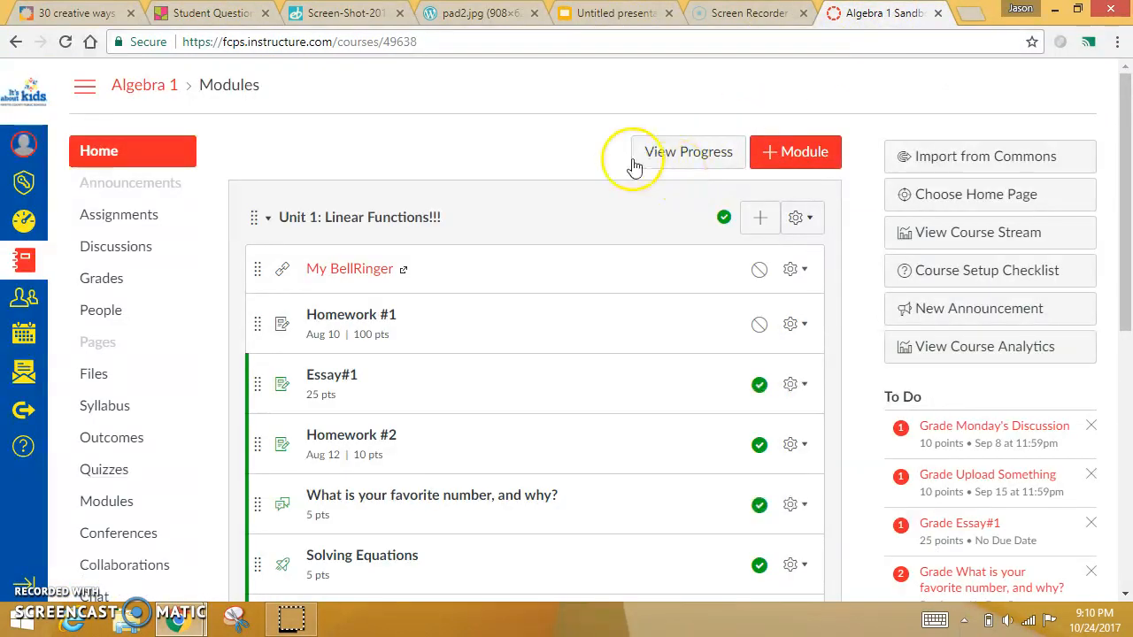
click(760, 219)
click(461, 187)
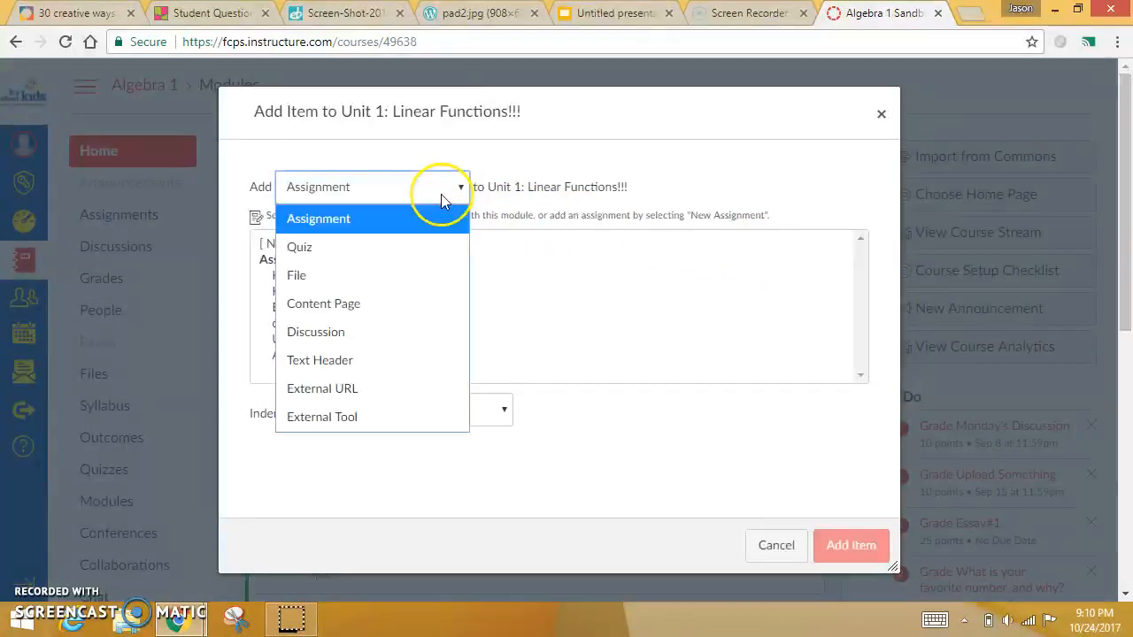
click(378, 389)
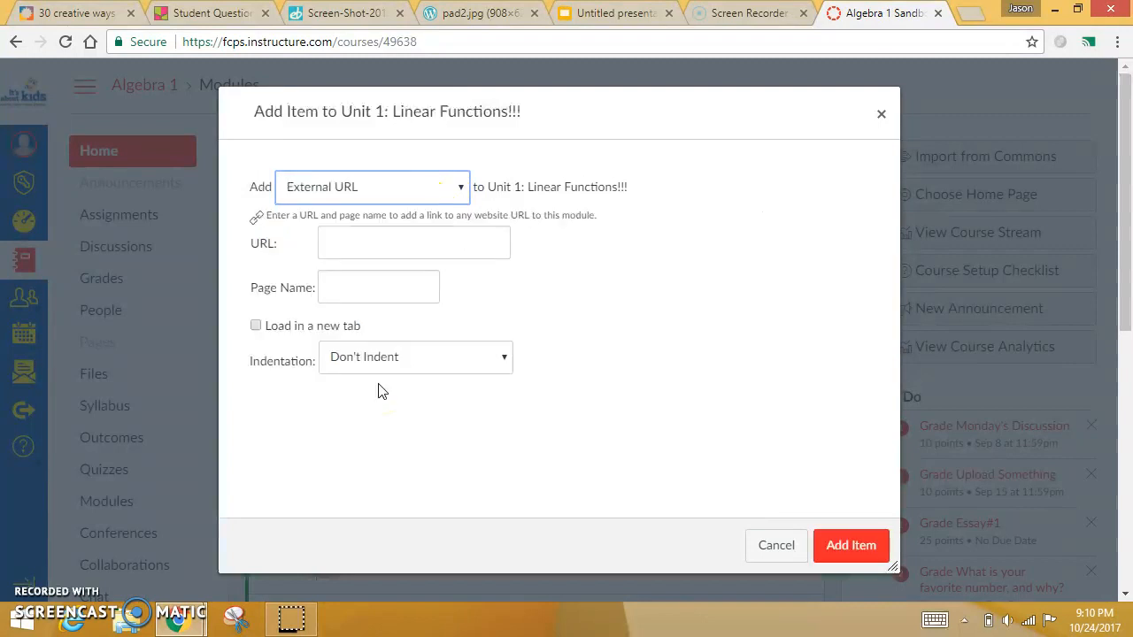
click(370, 244)
right_click(370, 244)
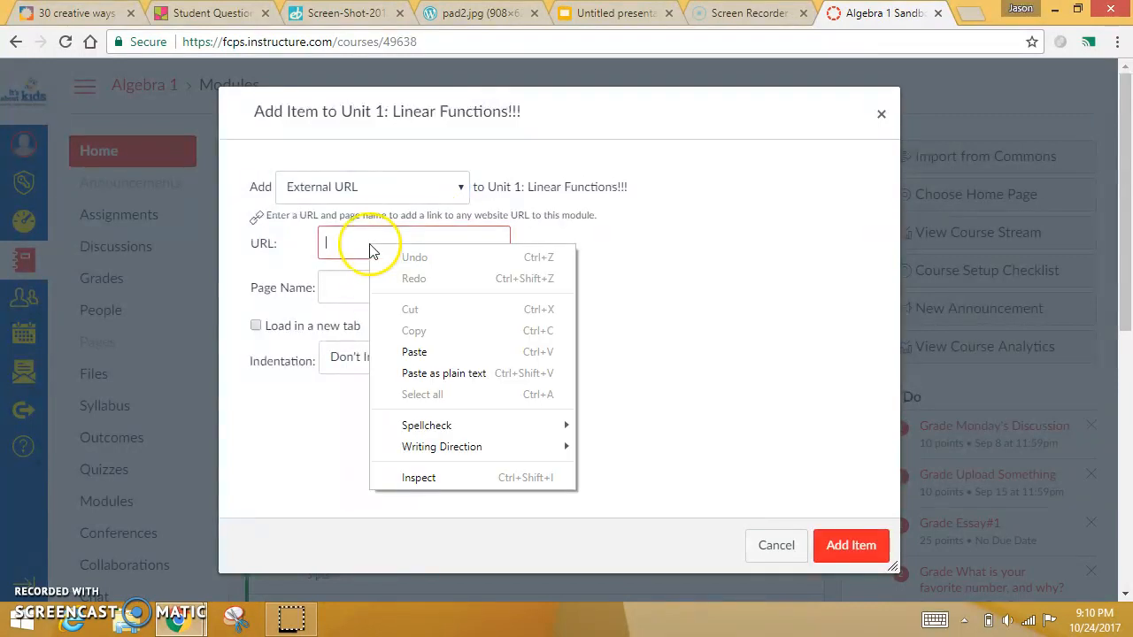
click(409, 348)
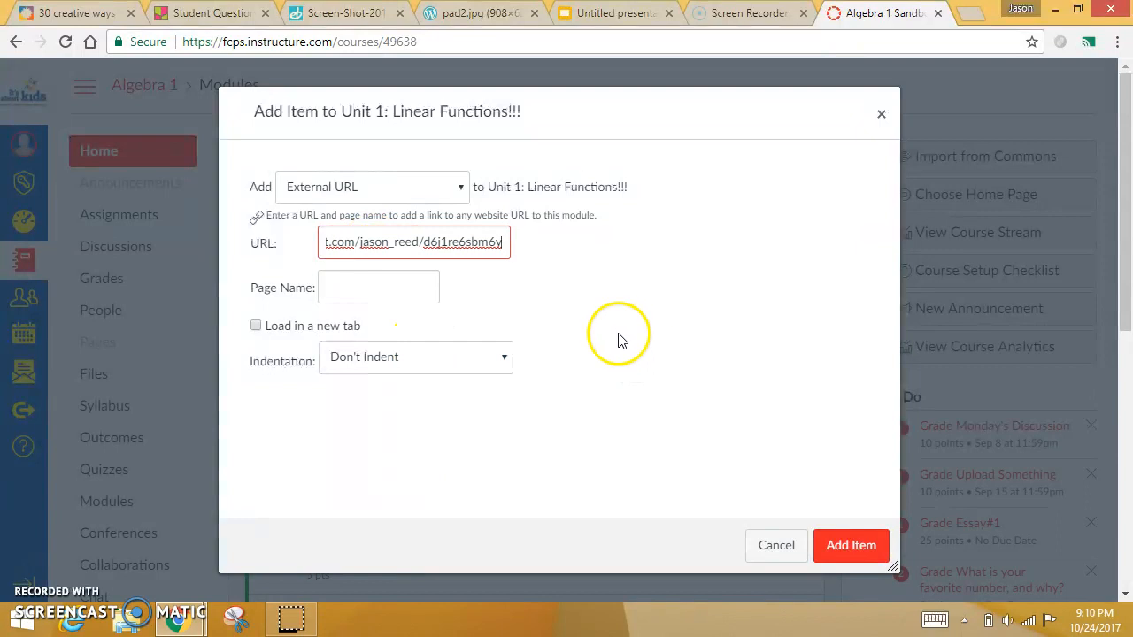
Step: Name the linked page Question Board and add it to the module
click(413, 299)
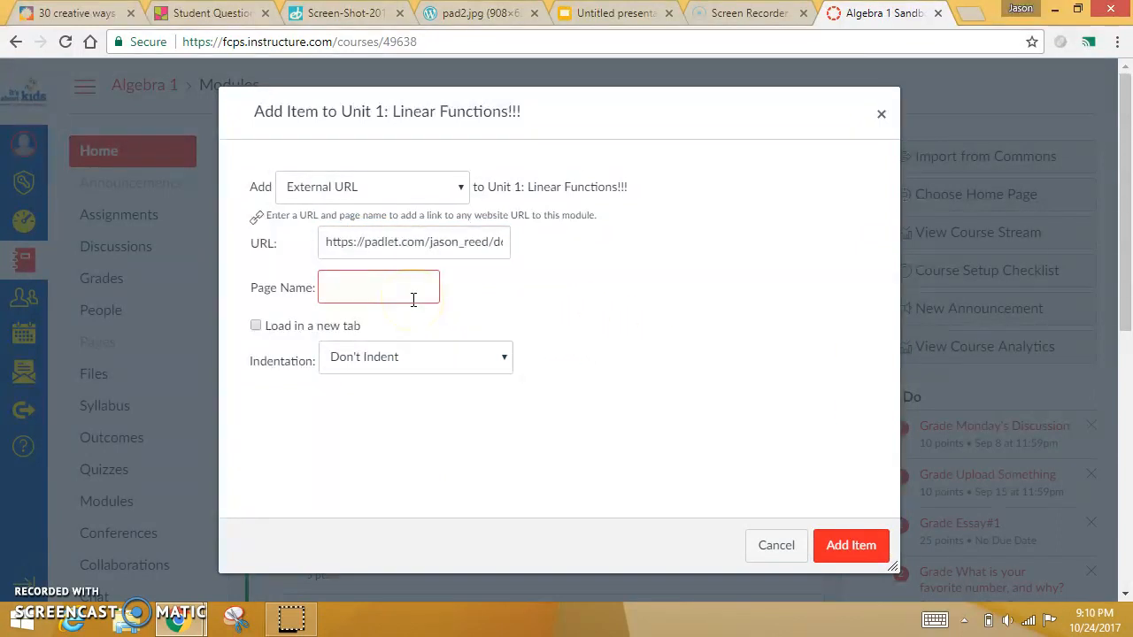
text(Question Board)
click(413, 301)
click(824, 549)
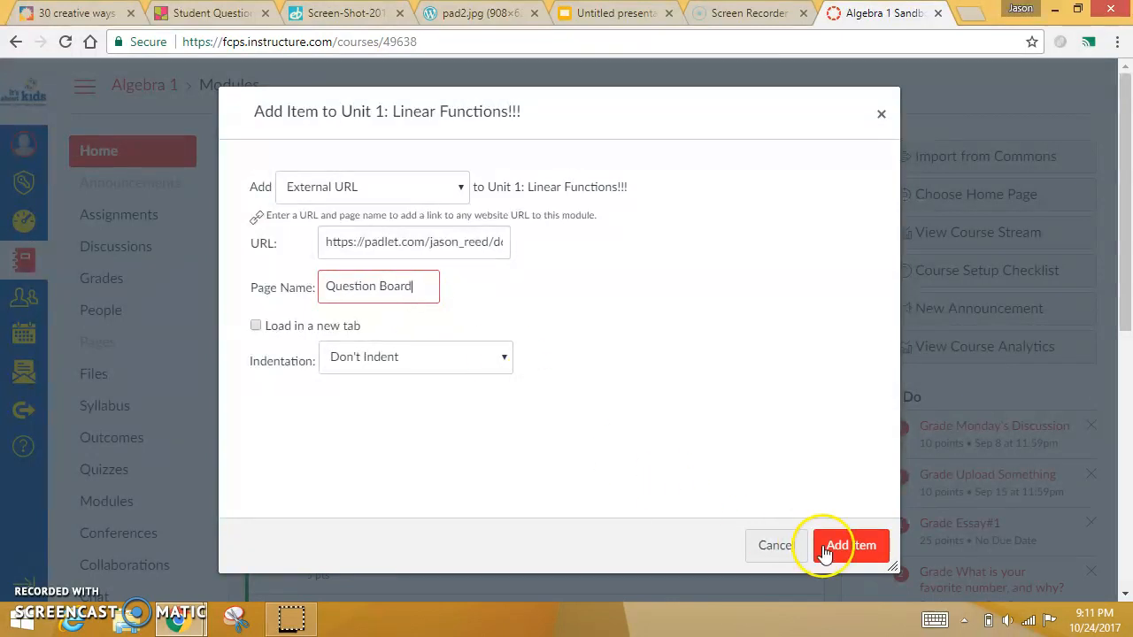
Step: Publish the Question Board item in Unit 1
scroll(676, 451, down, 5)
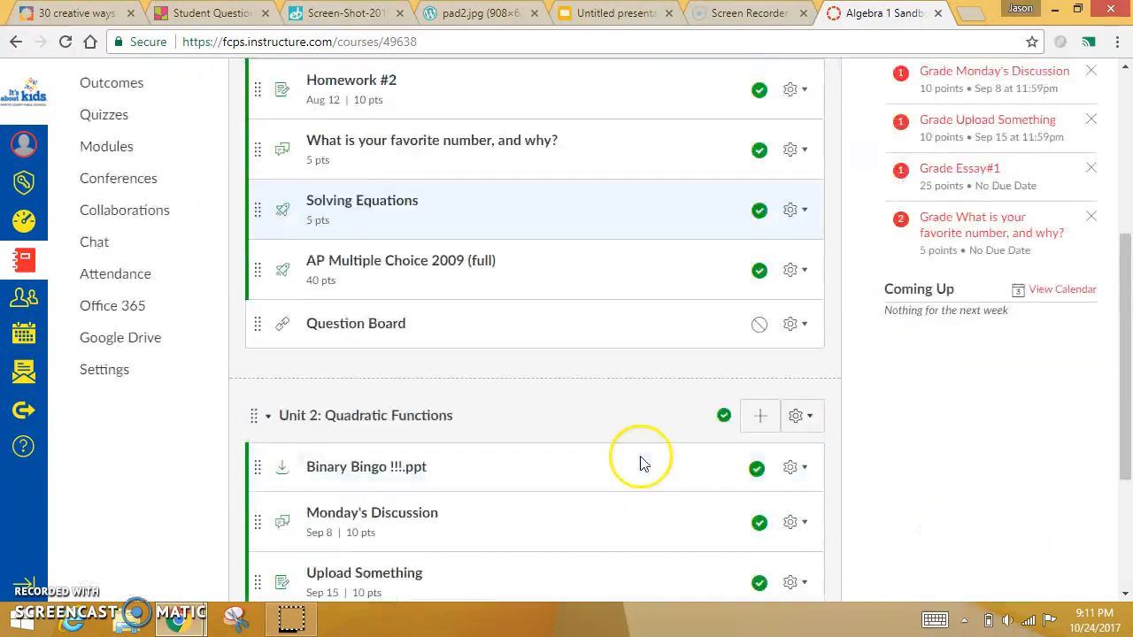
scroll(643, 451, up, 2)
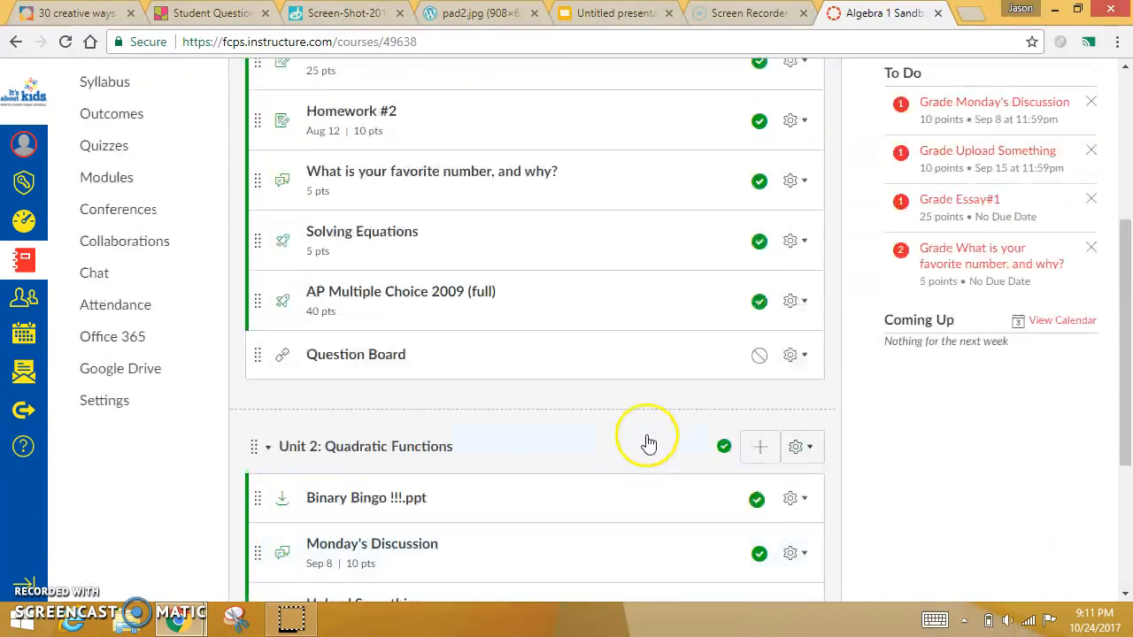
click(758, 359)
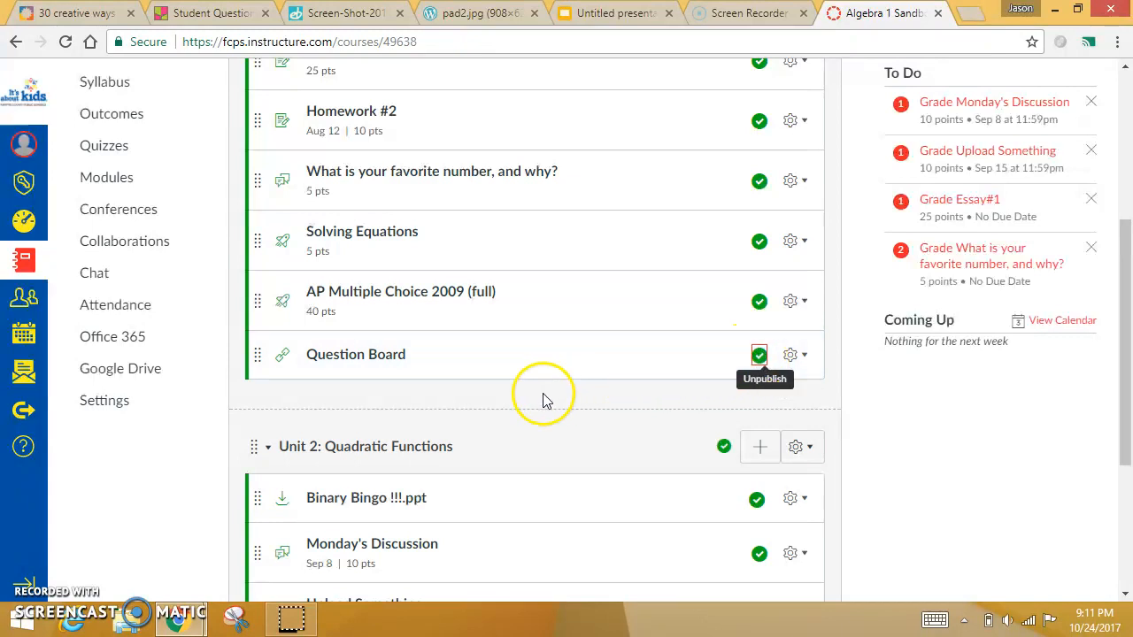
Step: Open the Question Board item to check the padlet embedded in Canvas, and return to the course modules
click(354, 356)
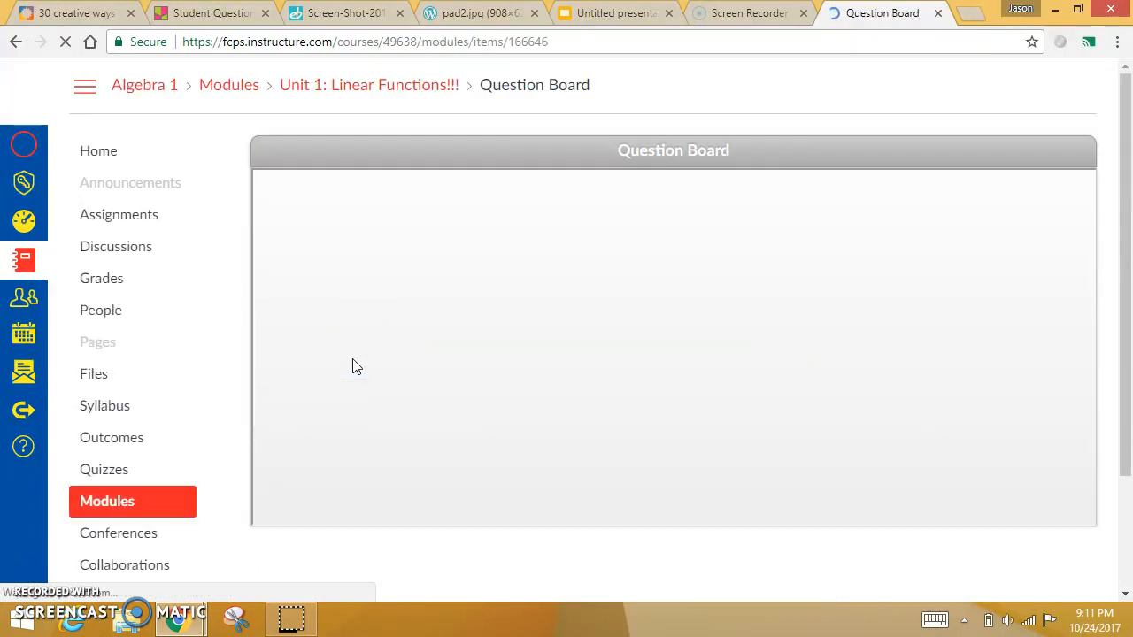
scroll(848, 352, down, 1)
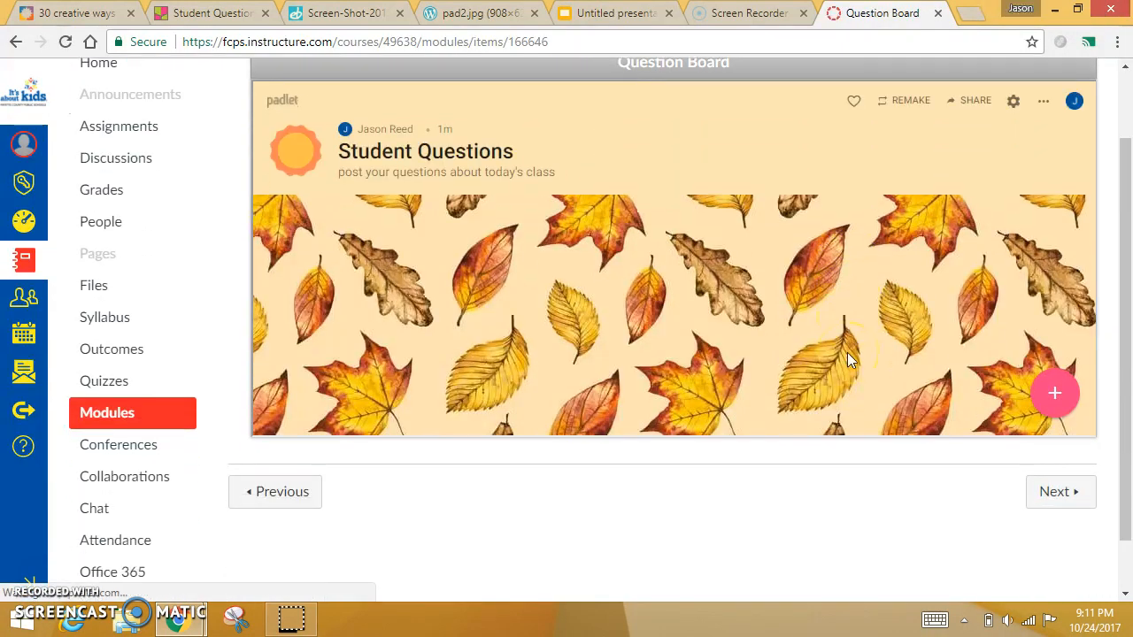
scroll(847, 352, up, 1)
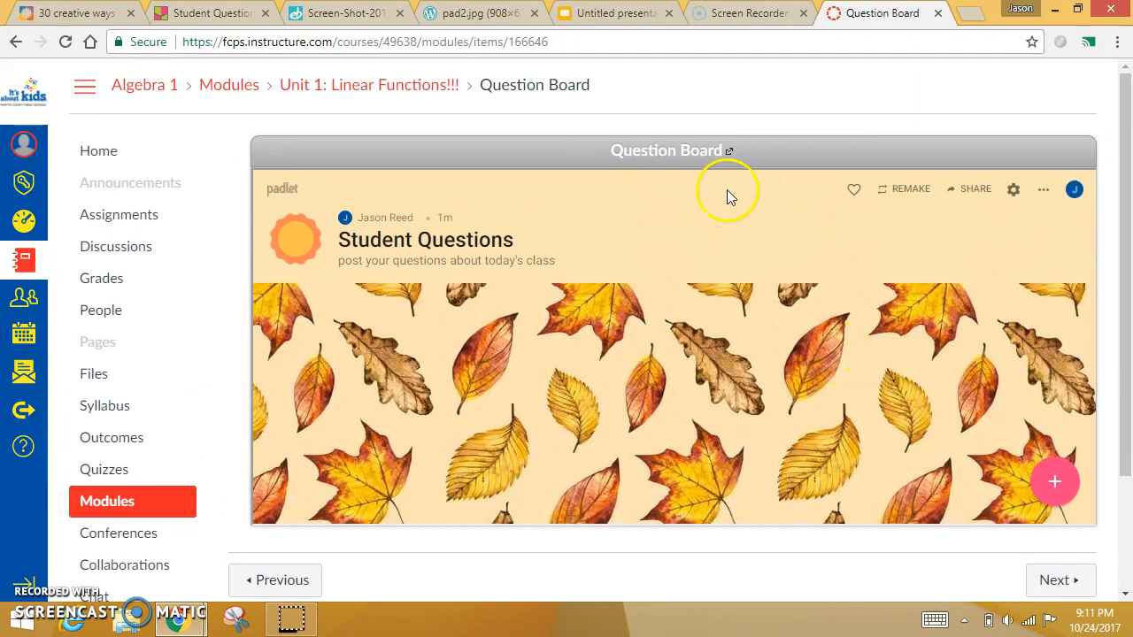
click(13, 43)
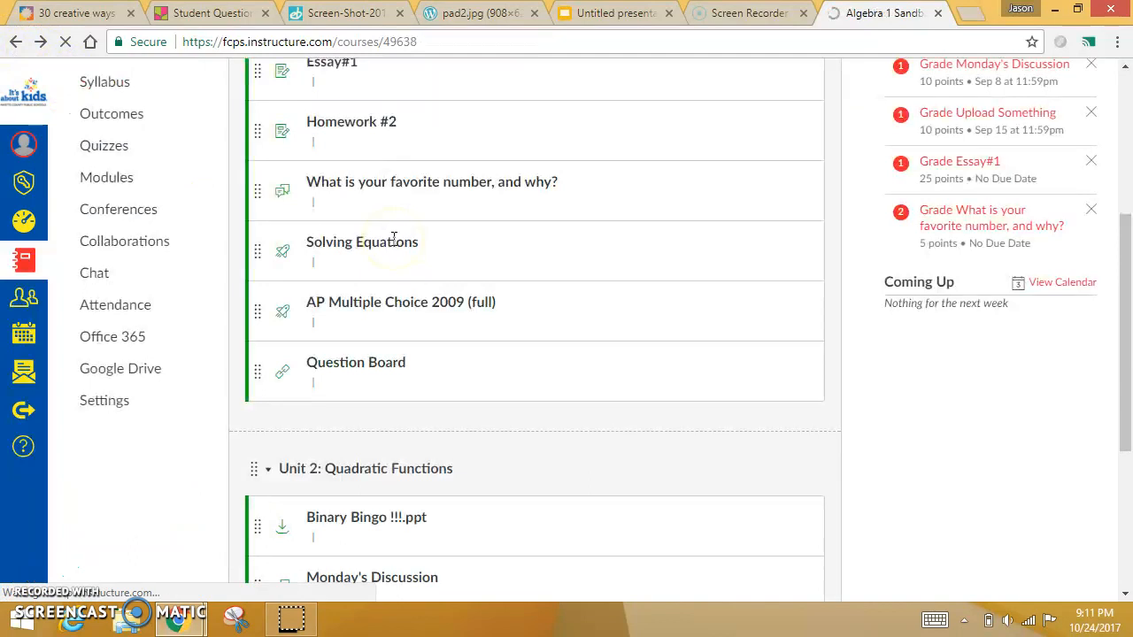
Step: Check the Question Board item's details, including the option to load in a new tab, and close them without changes
click(797, 357)
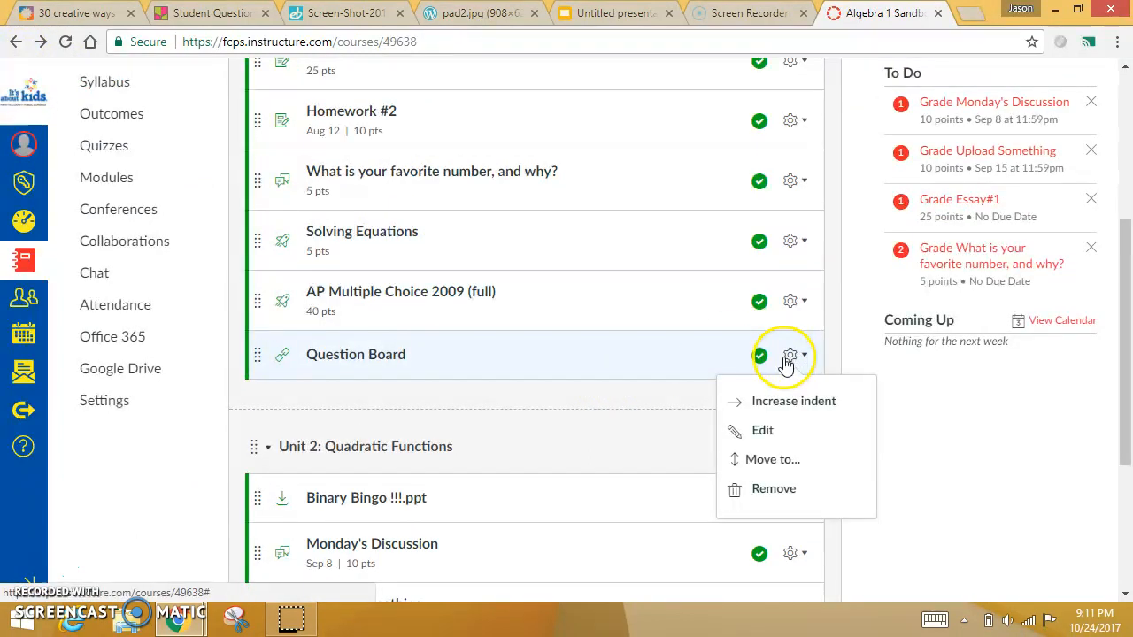
click(752, 430)
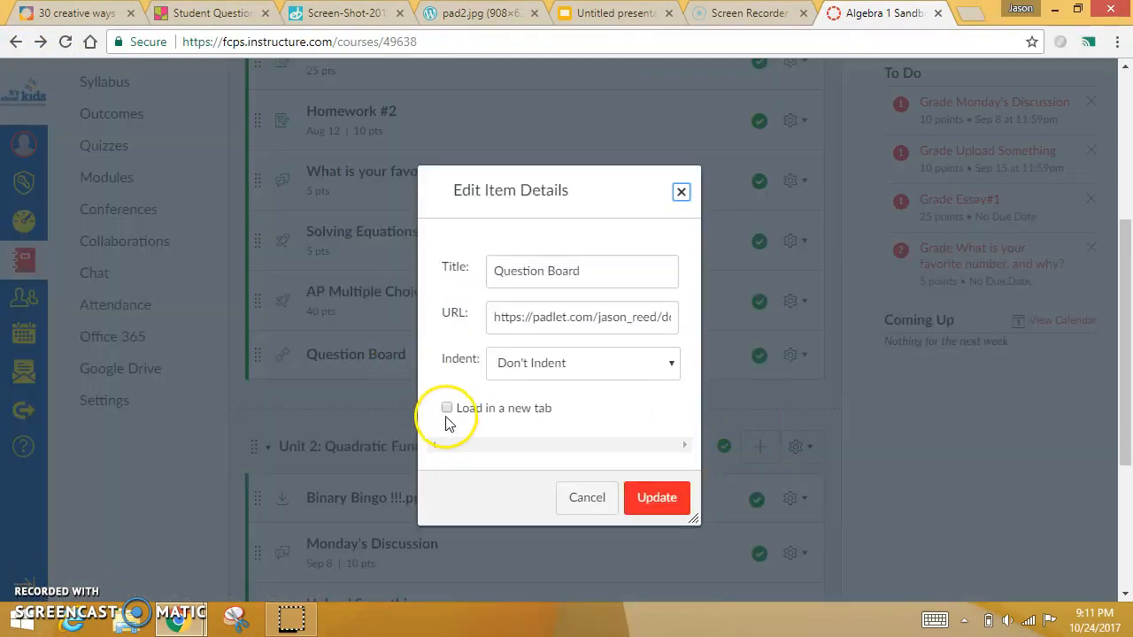
click(655, 484)
click(897, 456)
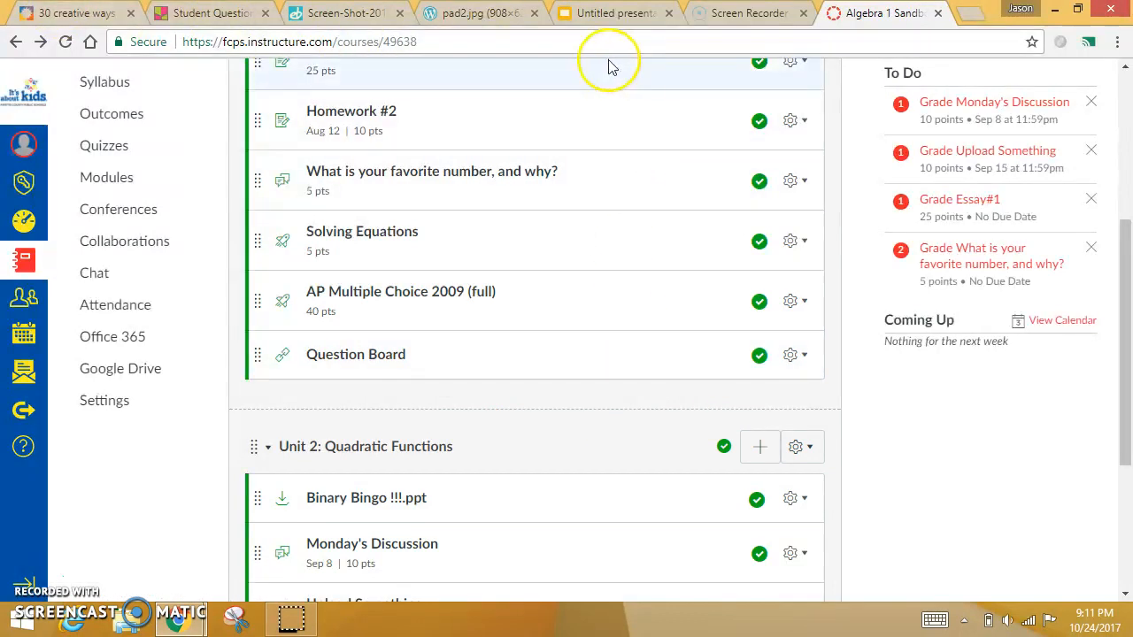
Step: Return to the Student Questions padlet and post "I'm confused about parabolas" with the text "How do you find the zeroes?"
click(617, 16)
click(483, 13)
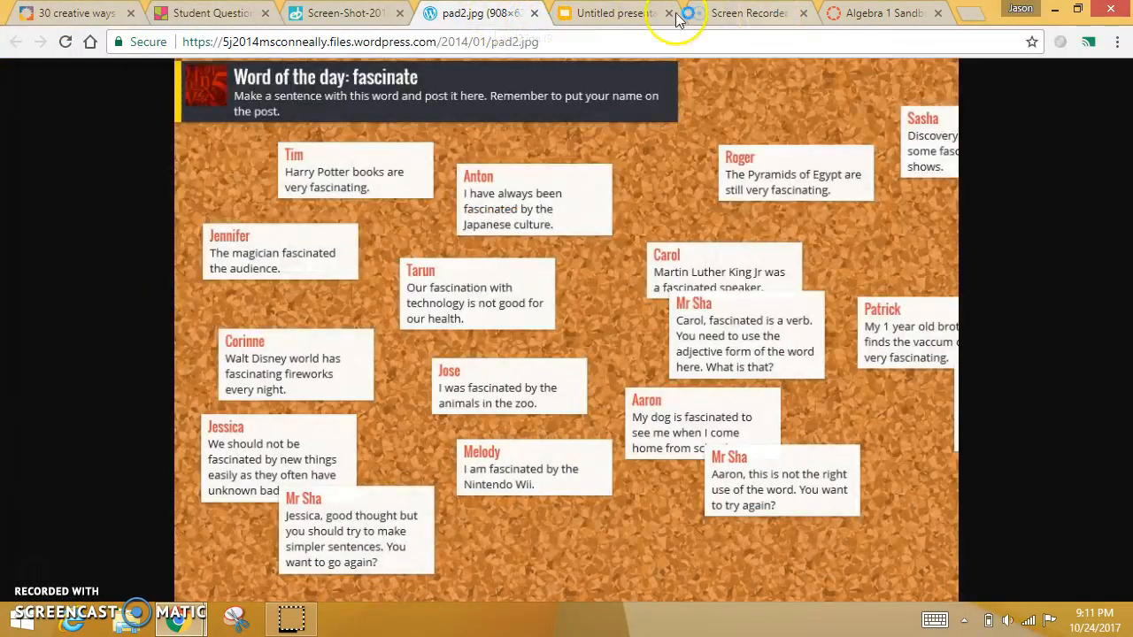
click(212, 14)
click(651, 263)
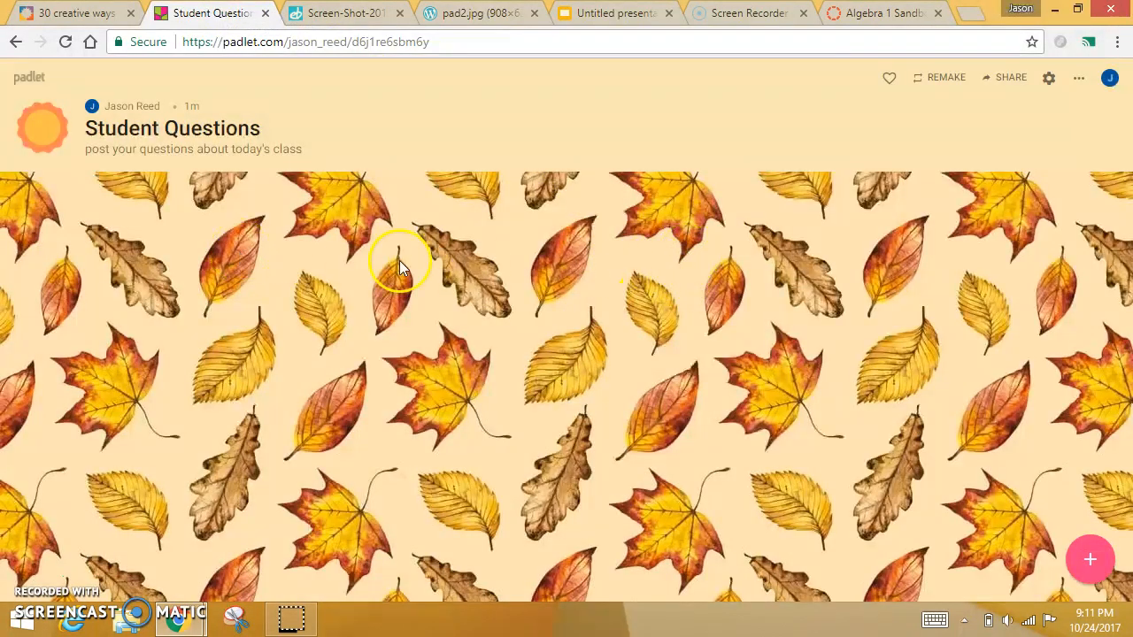
click(1095, 571)
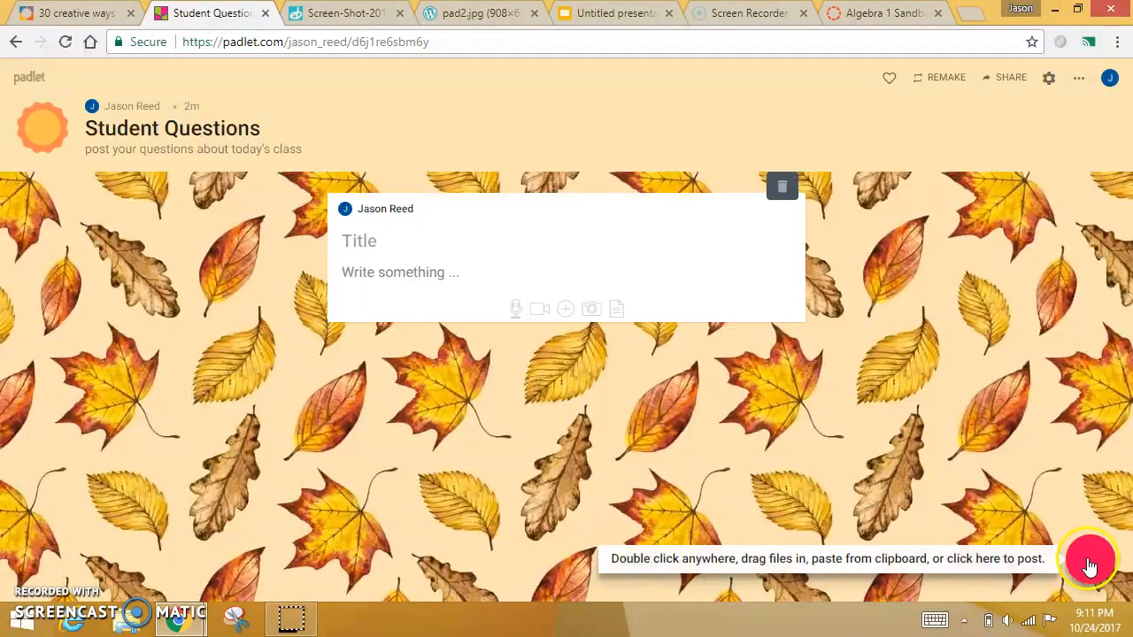
text(I'm confused about parabolas)
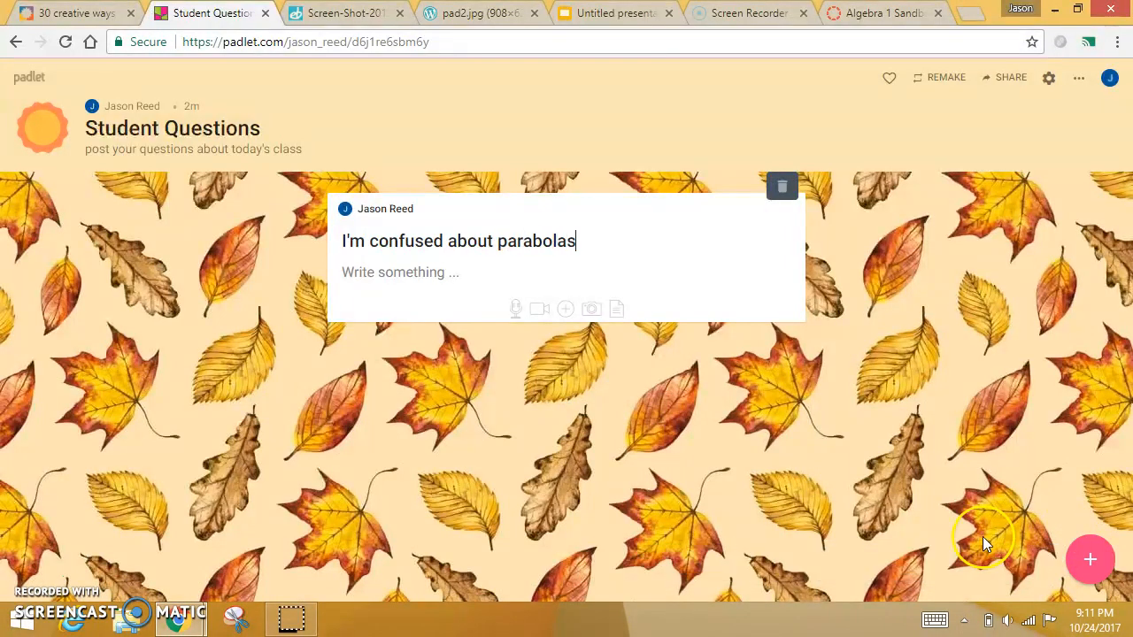
click(435, 280)
text(How do you find the zeroes?)
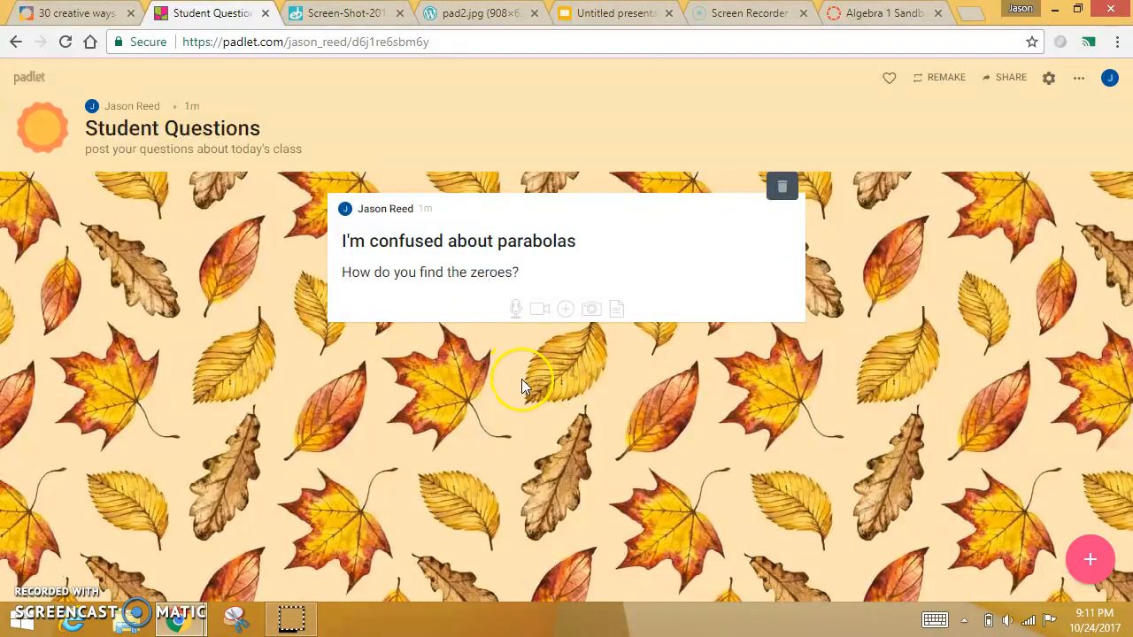
click(522, 379)
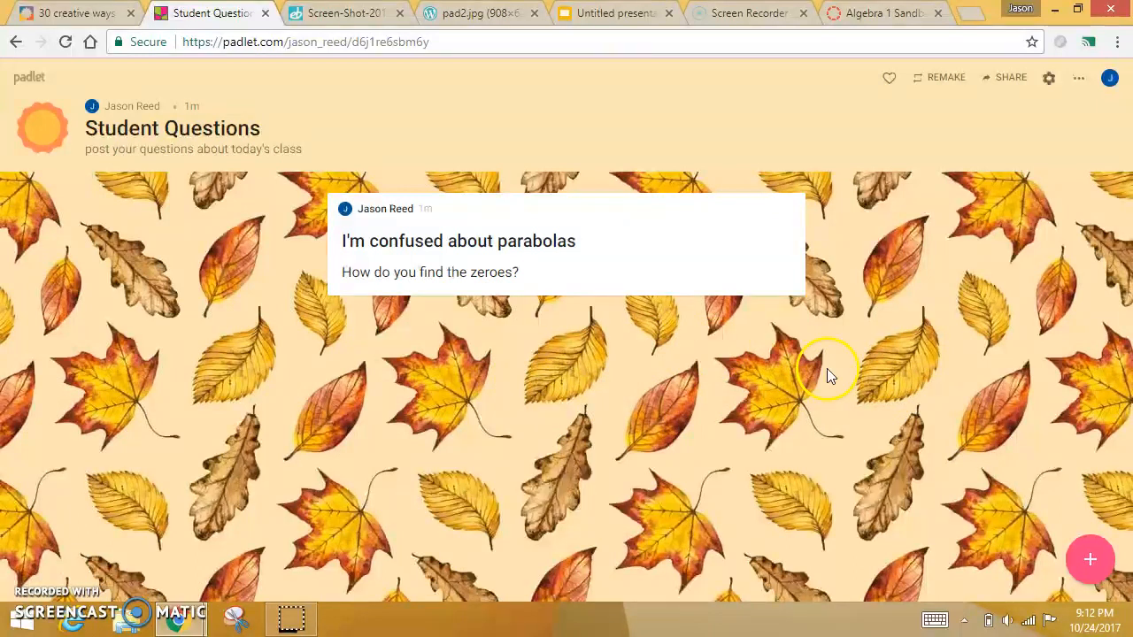
Step: Add a second post to the padlet titled "??" with the text "afda"
double_click(670, 336)
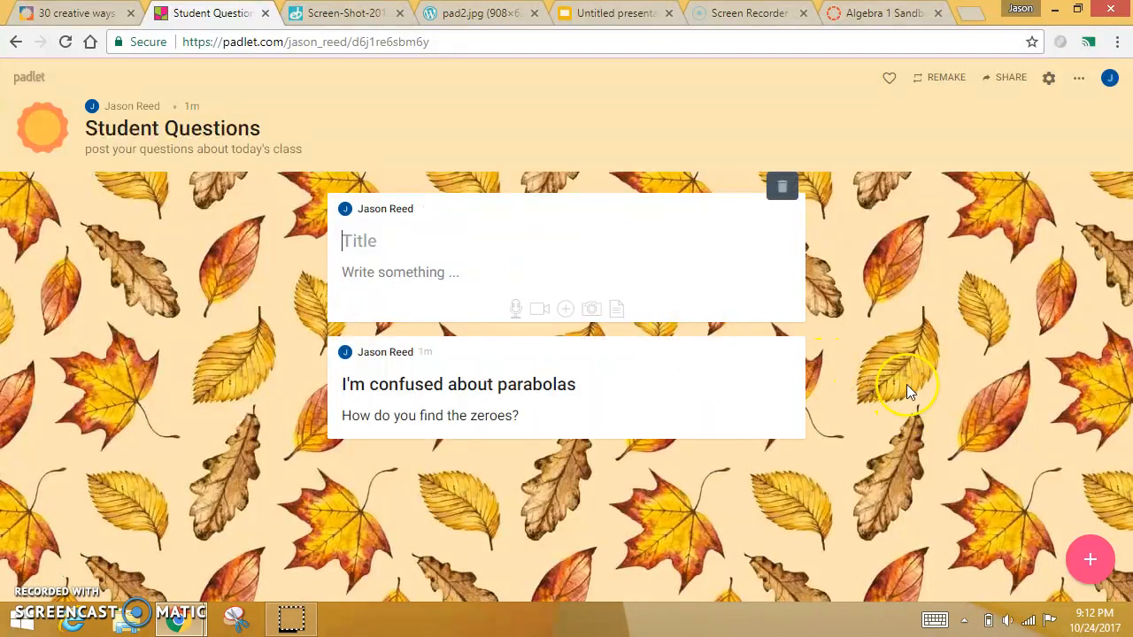
double_click(853, 182)
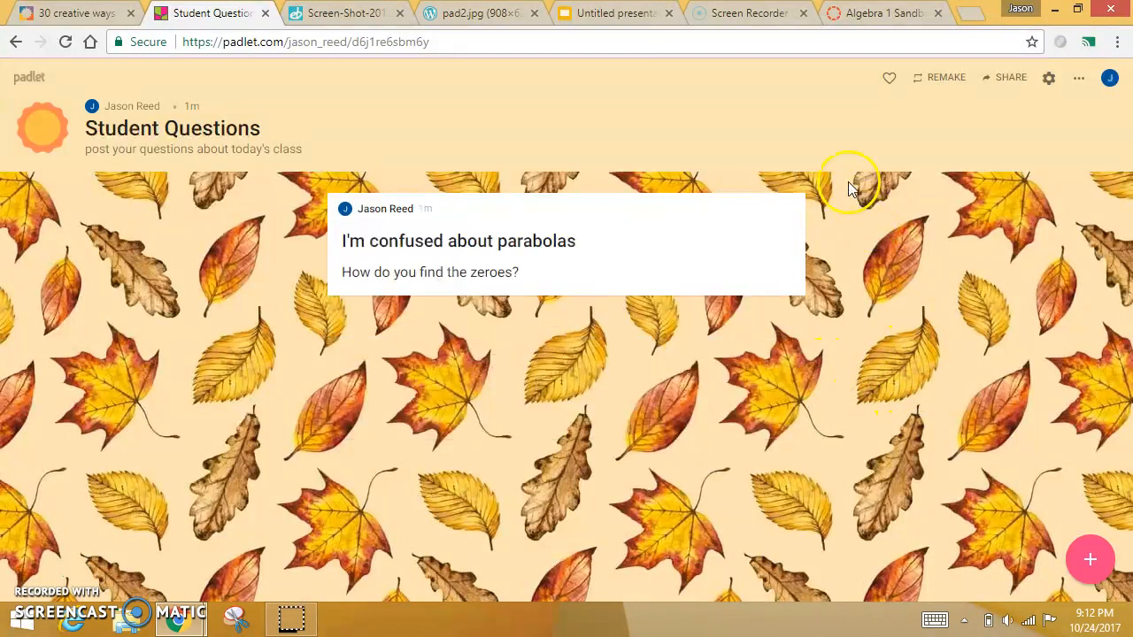
text(??)
click(463, 269)
text(afda)
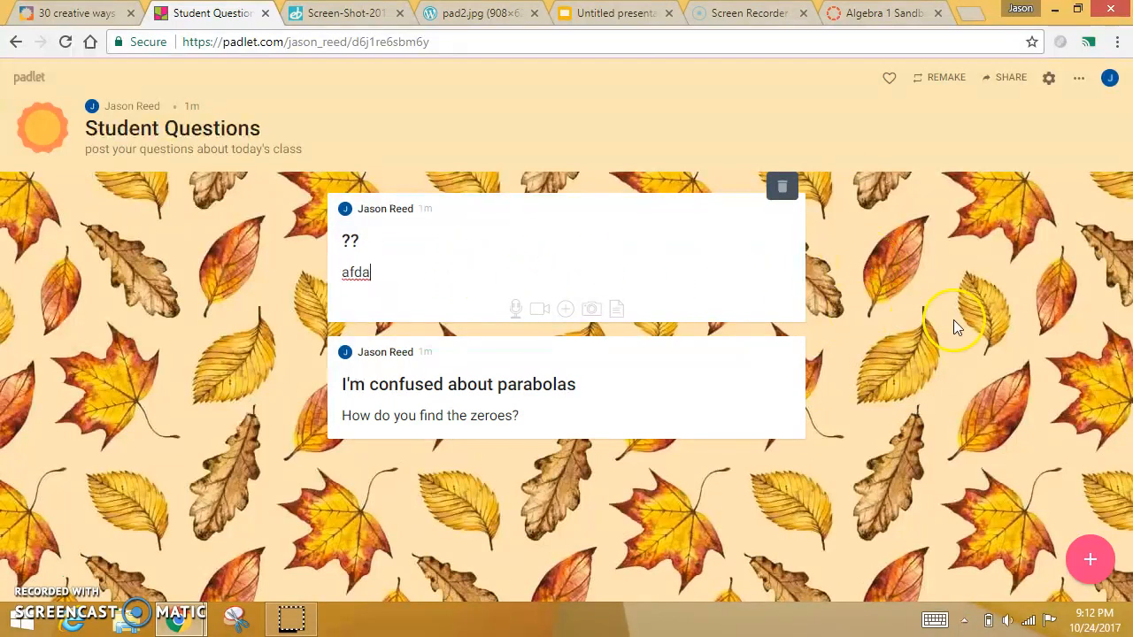
click(958, 321)
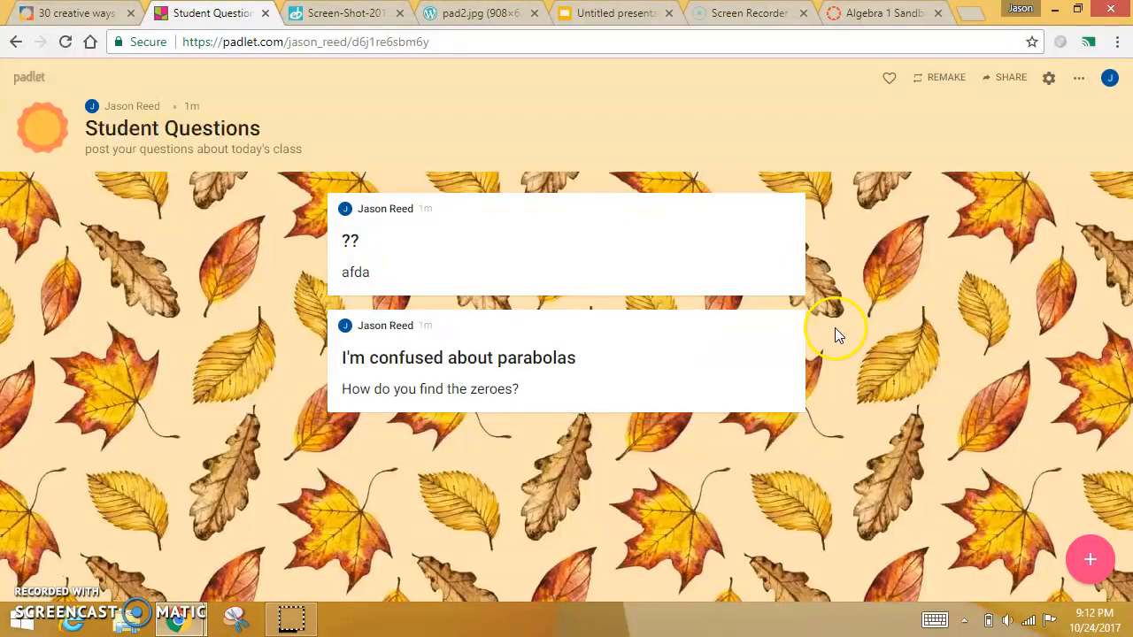
Step: Try reordering the stream by moving the "??" post below the parabolas post, and restore the original order
mouse_move(742, 266)
drag(554, 205, 541, 407)
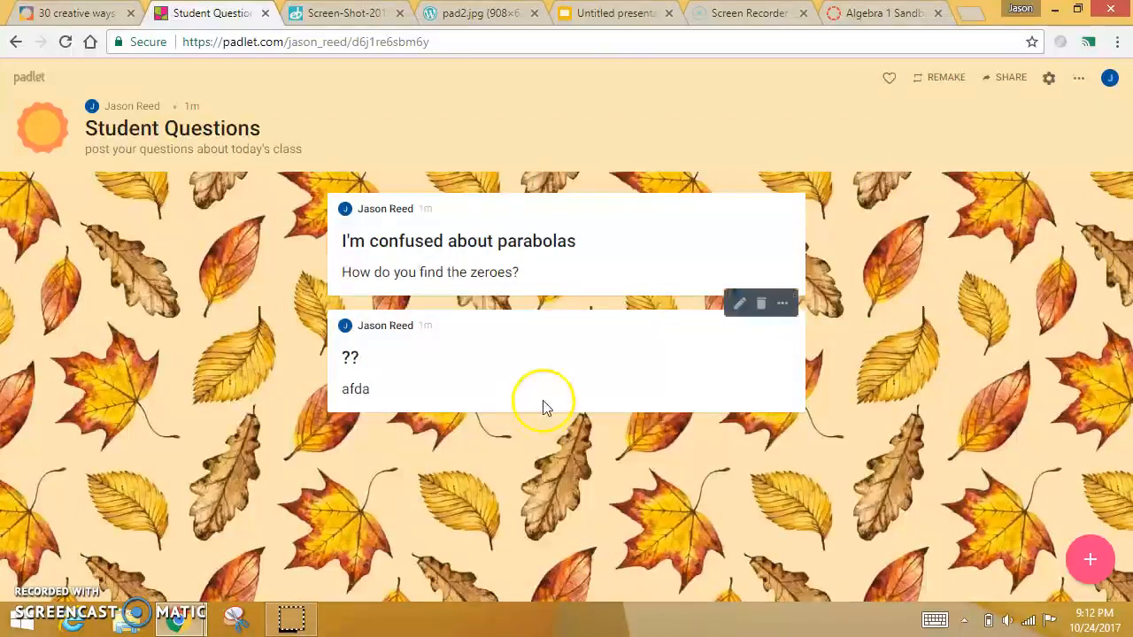
drag(550, 225, 683, 460)
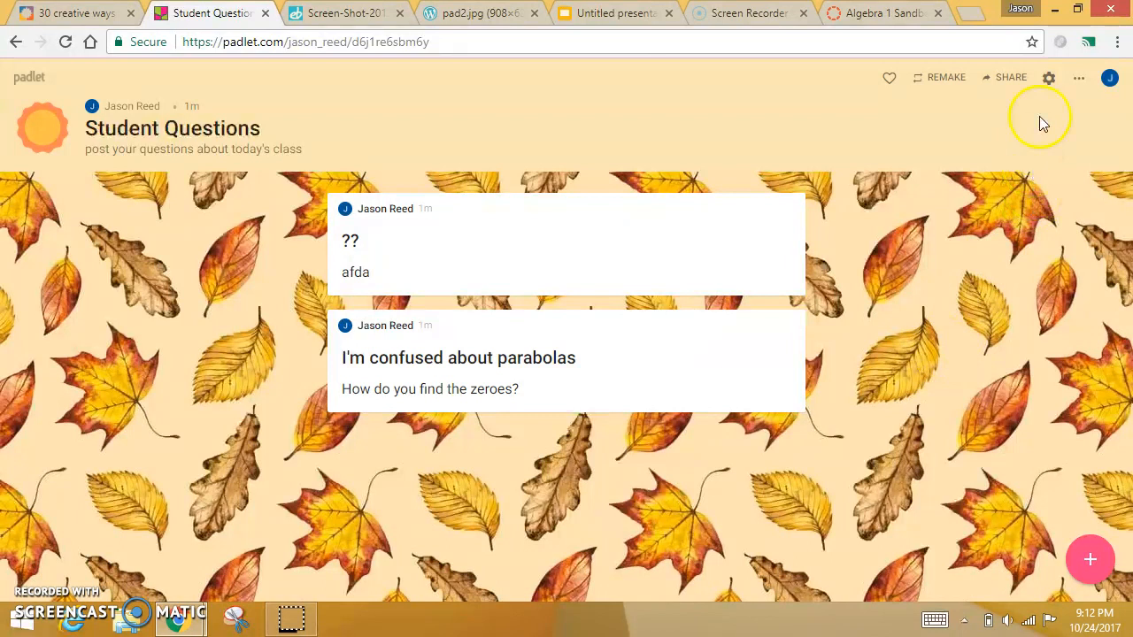
Step: Review the padlet's modification settings down to the attribution, new post position, comments and reactions options
click(1048, 78)
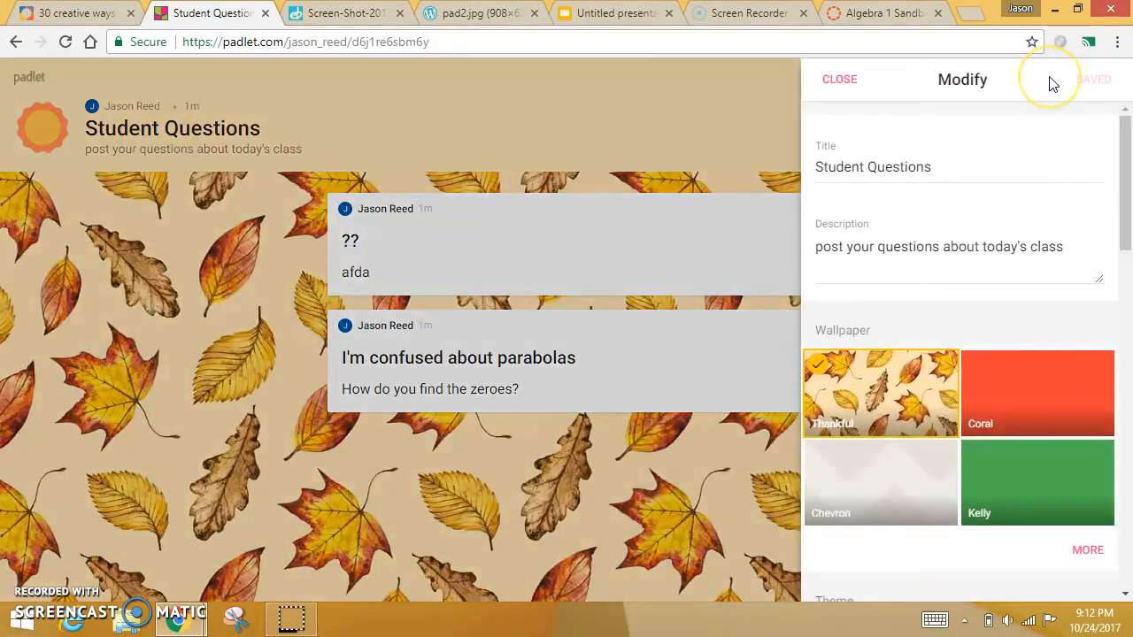
scroll(1018, 212, down, 2)
scroll(974, 177, up, 2)
click(851, 81)
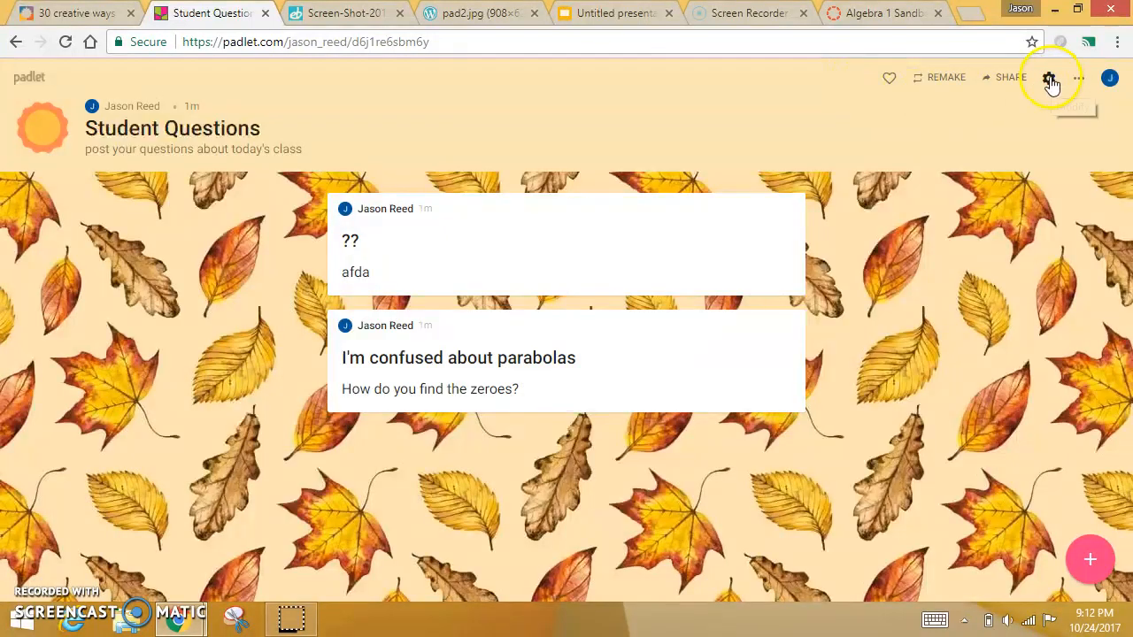
click(1051, 81)
scroll(1043, 217, down, 1)
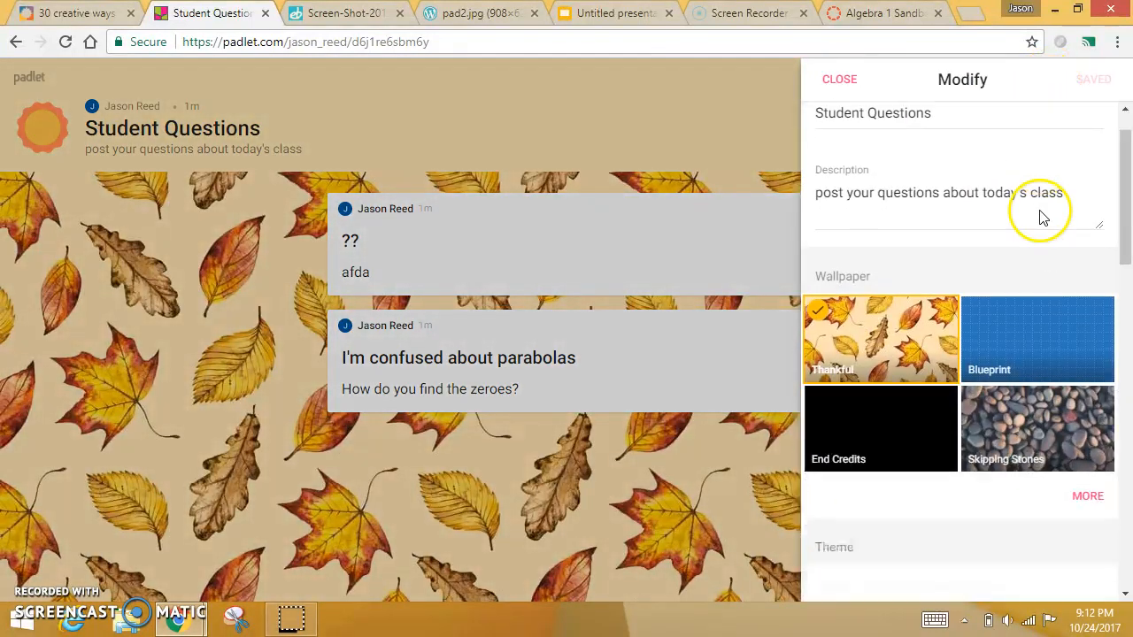
scroll(1042, 217, down, 10)
scroll(1089, 204, up, 3)
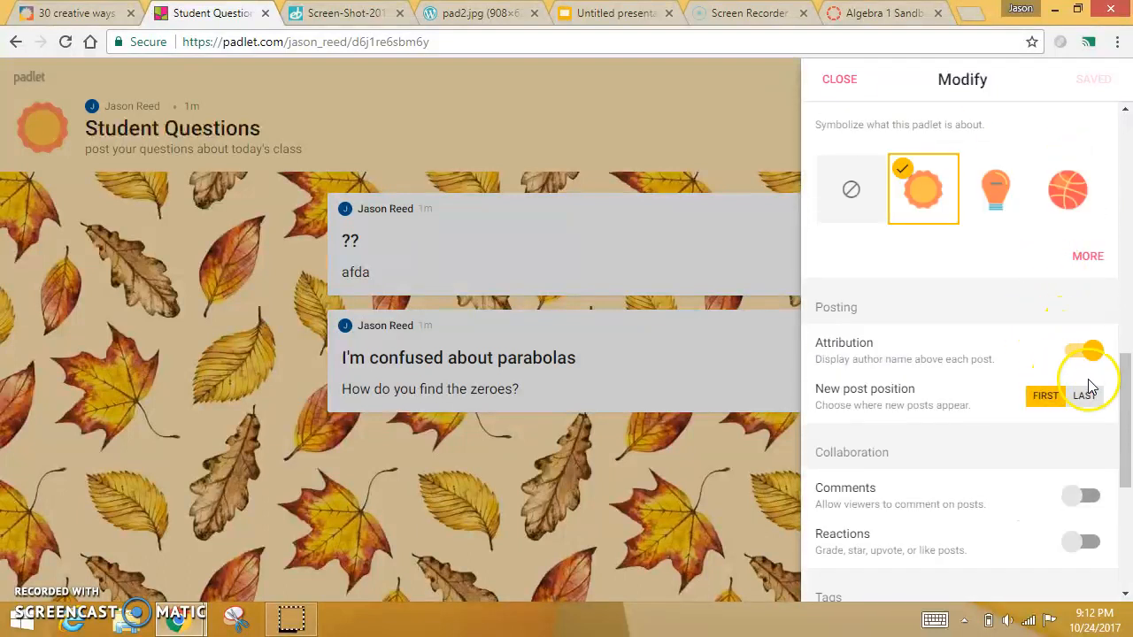
click(1011, 332)
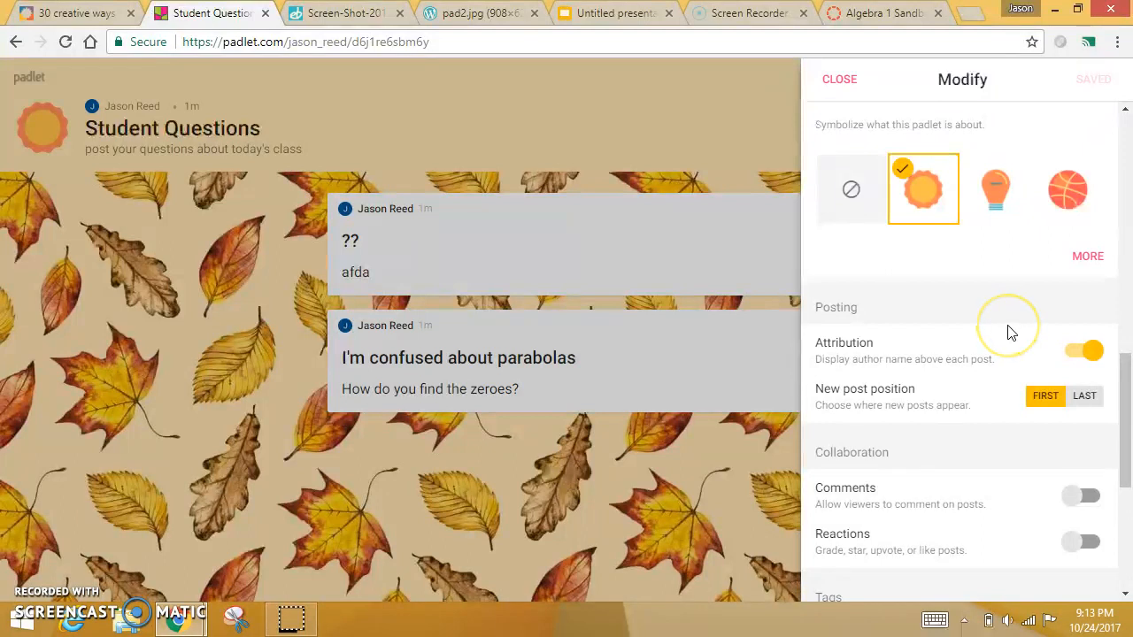